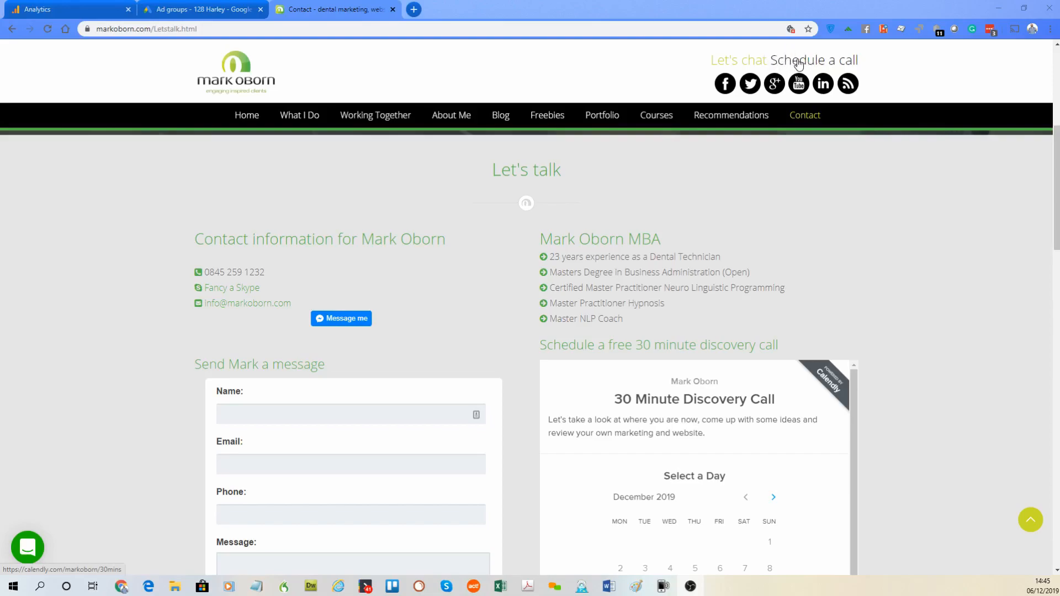
# Step: Review the message form and the discovery call calendar on the contact page
pyautogui.scroll(-3, 505, 257)
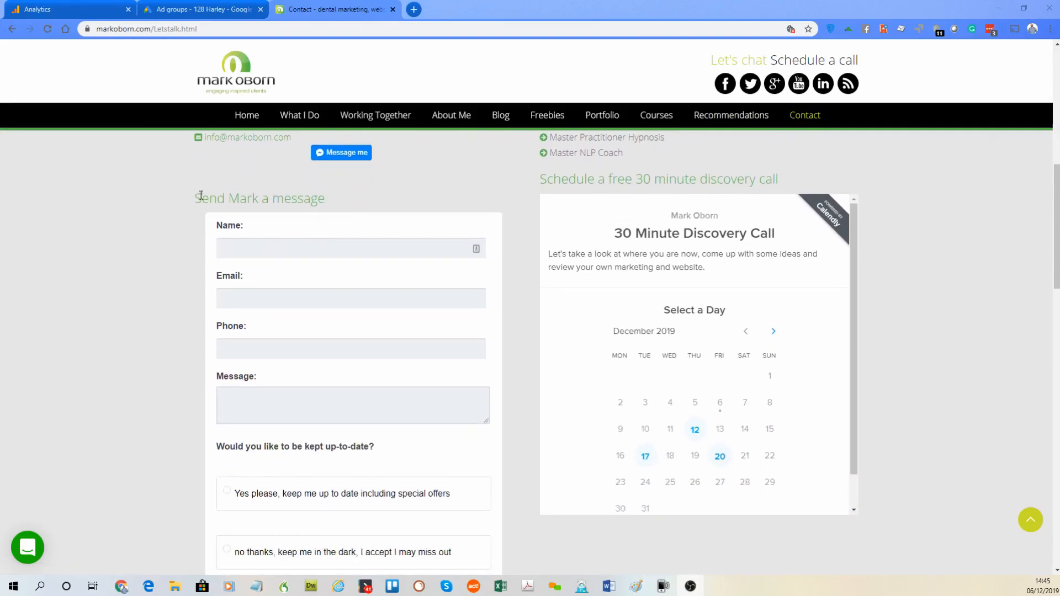
pyautogui.scroll(-2, 530, 223)
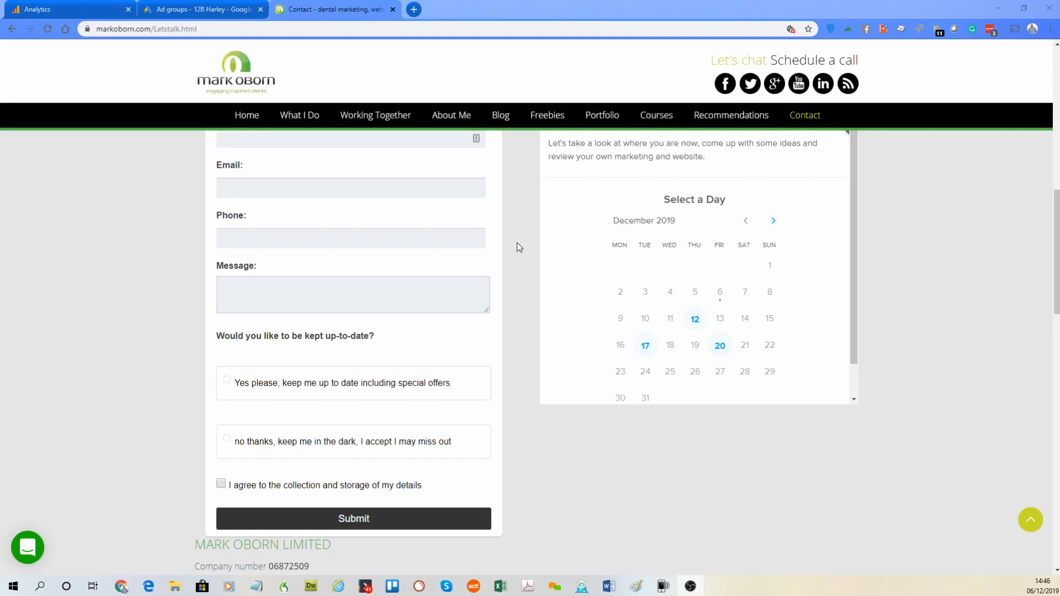
pyautogui.scroll(1, 518, 243)
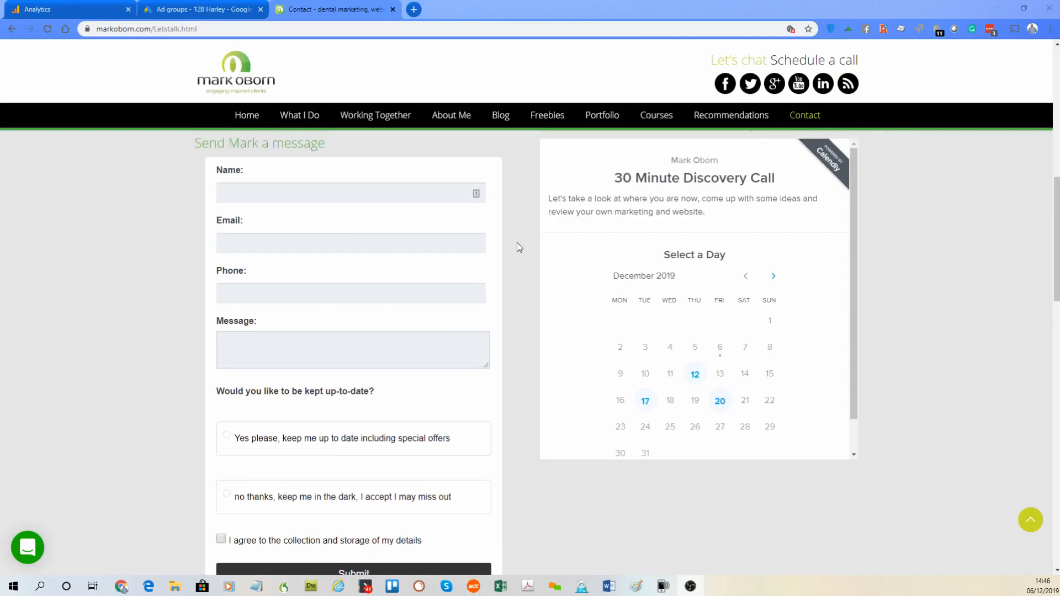
pyautogui.scroll(3, 517, 243)
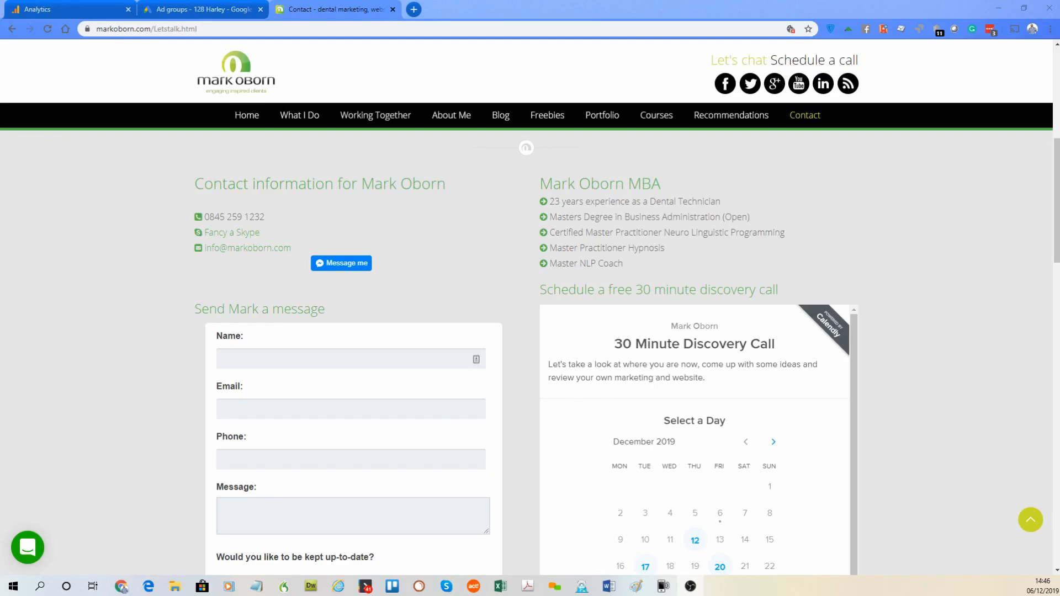
# Step: Switch to Dreamweaver and examine the Calendly URL of the "Schedule a call" link on line 36 of include-header.html
pyautogui.moveTo(1059, 119); pyautogui.dragTo(661, 69)
pyautogui.click(878, 62)
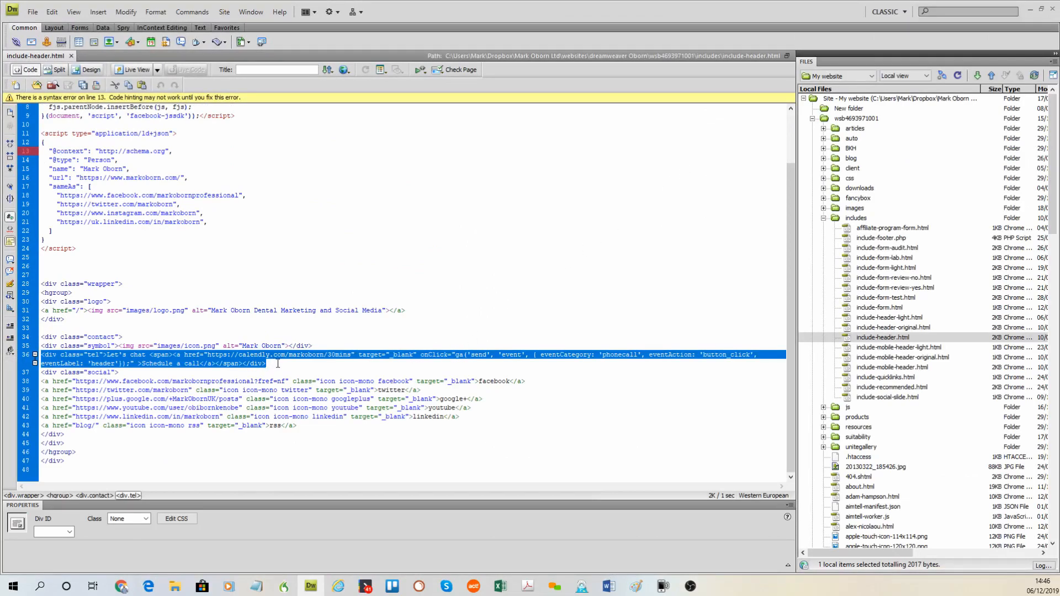
pyautogui.click(276, 364)
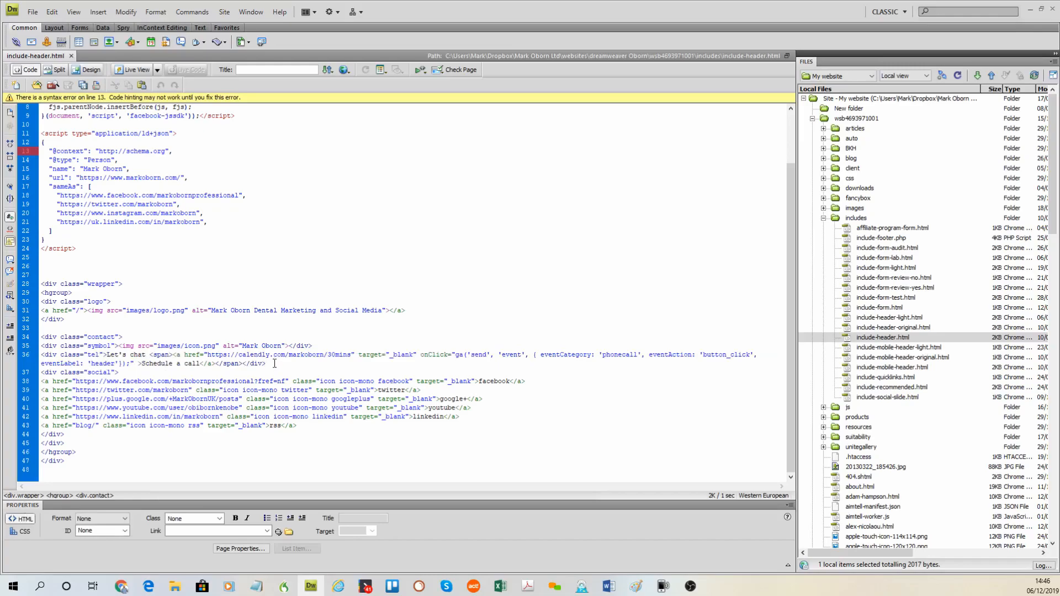
pyautogui.moveTo(349, 355); pyautogui.dragTo(207, 354)
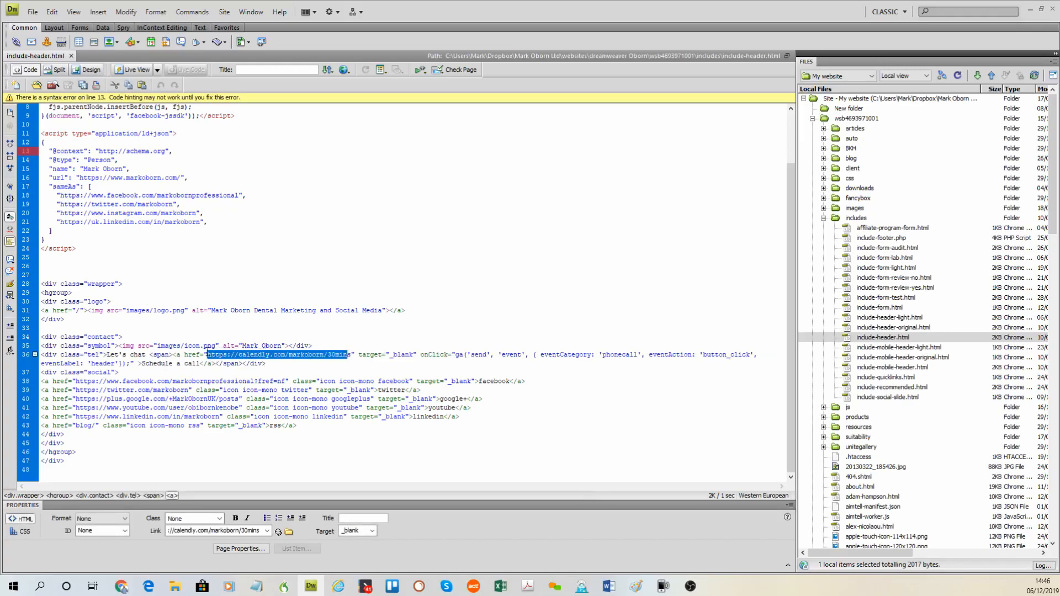
pyautogui.click(274, 365)
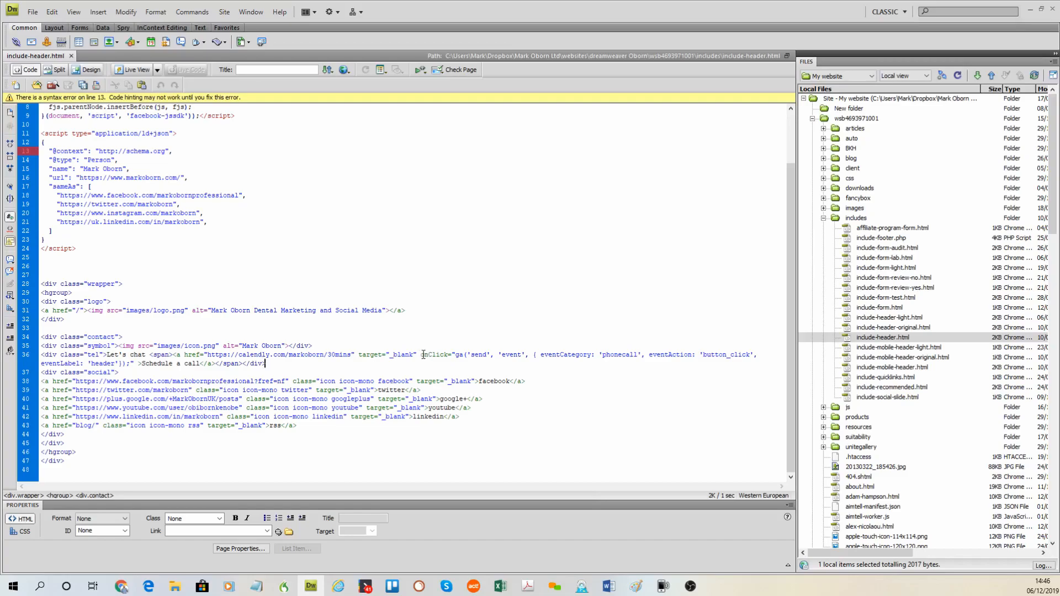
# Step: Examine the onClick tracking code and its eventCategory value on the "Schedule a call" link, then return to the browser
pyautogui.moveTo(421, 355); pyautogui.dragTo(447, 354)
pyautogui.click(458, 354)
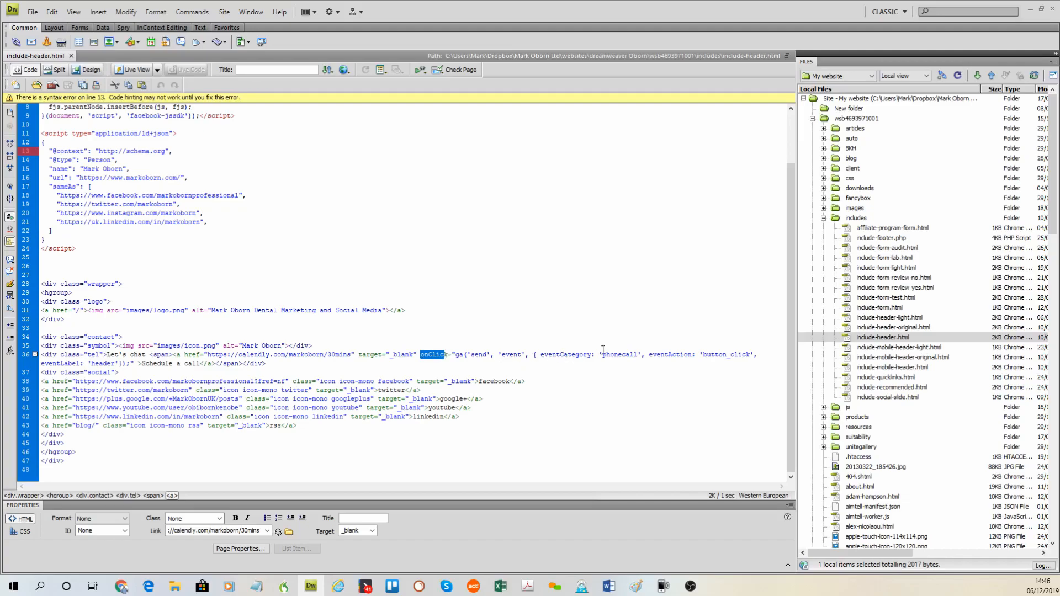
pyautogui.moveTo(591, 355); pyautogui.dragTo(543, 354)
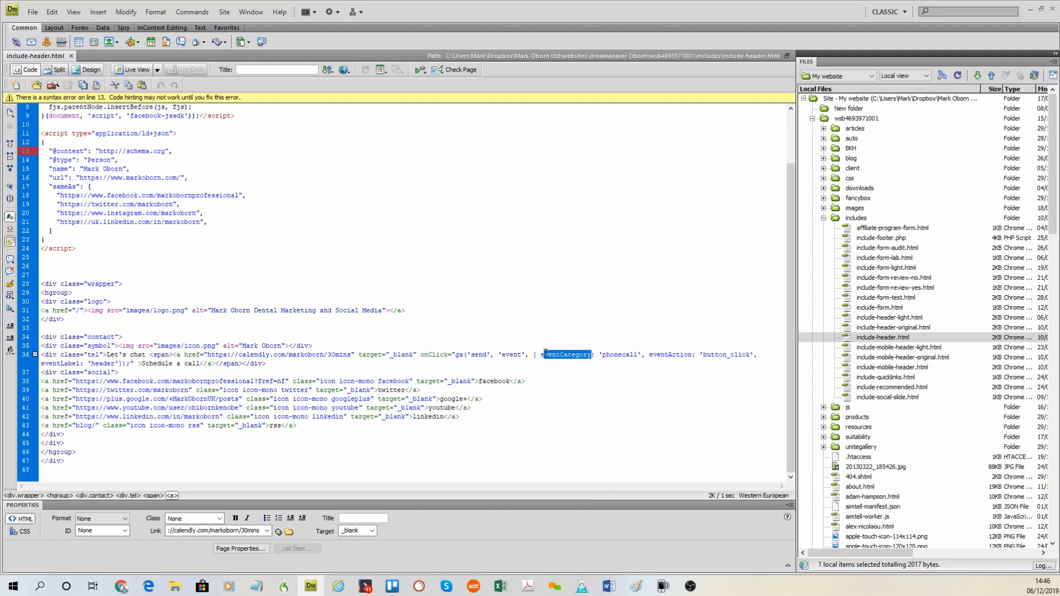
pyautogui.moveTo(638, 354); pyautogui.dragTo(602, 355)
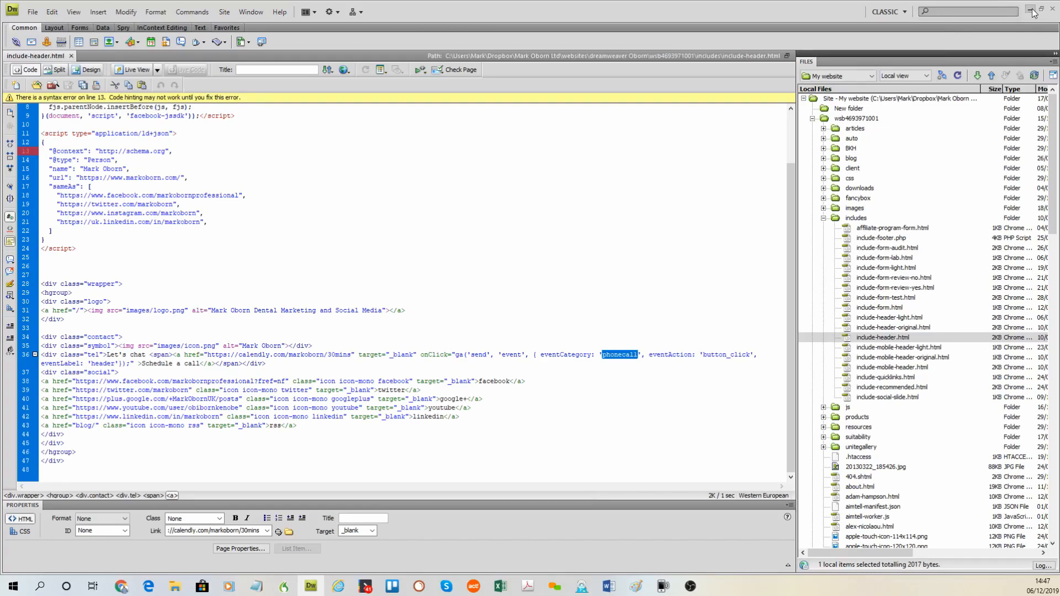
pyautogui.click(549, 356)
pyautogui.doubleClick(457, 355)
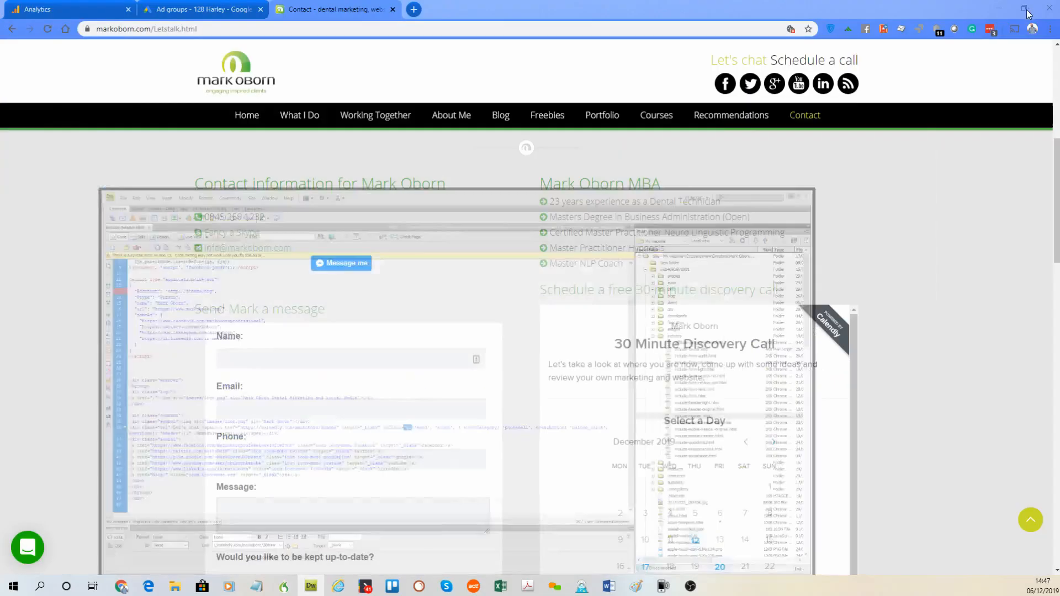
pyautogui.click(1030, 9)
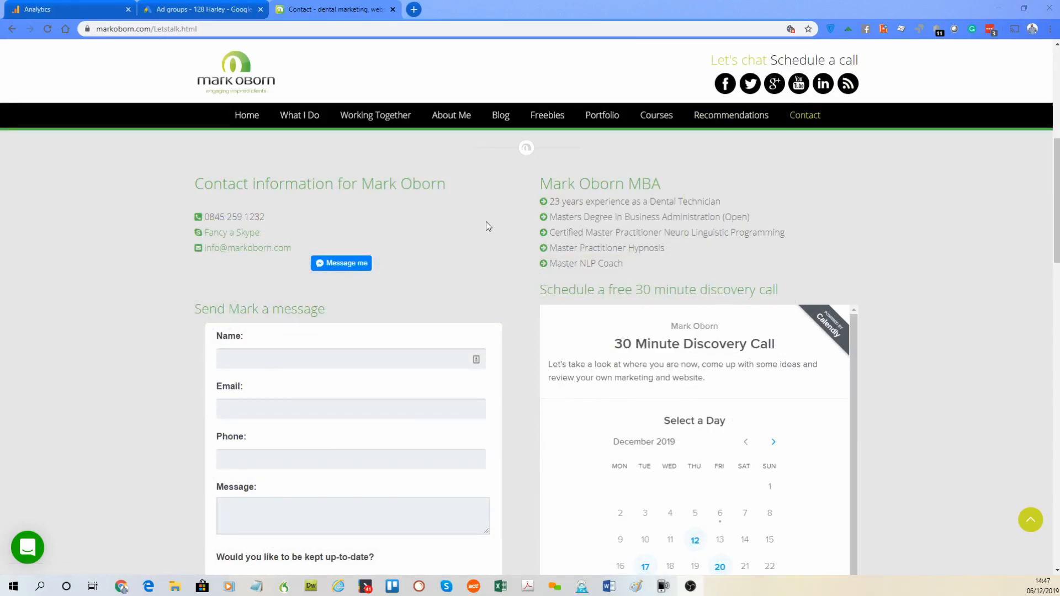
# Step: Review the contact page's message form from the Name field to the Submit button, leaving it empty
pyautogui.scroll(-2, 486, 220)
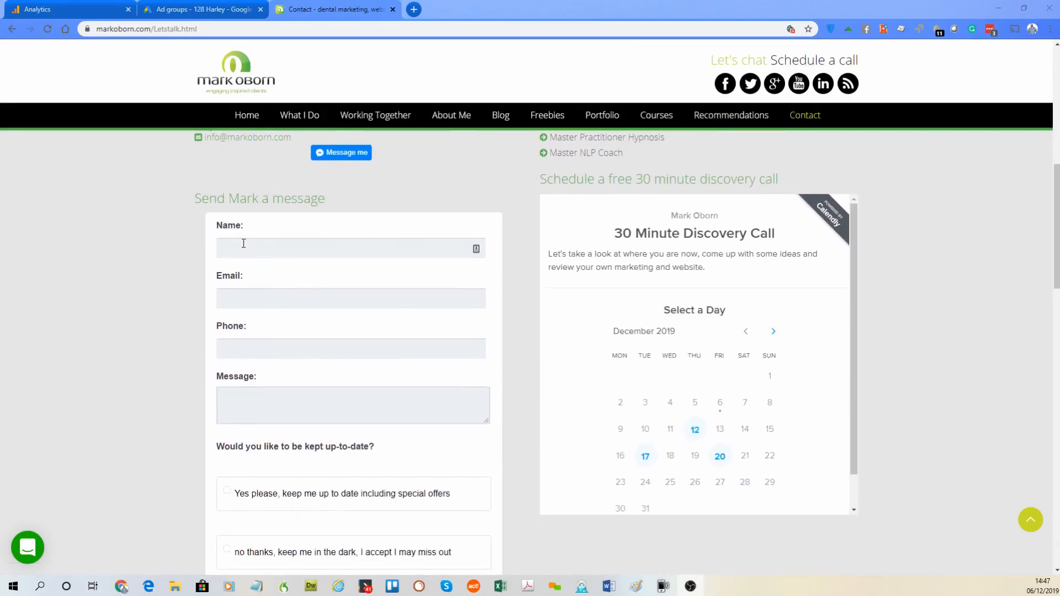
pyautogui.scroll(-3, 244, 244)
pyautogui.scroll(2, 241, 241)
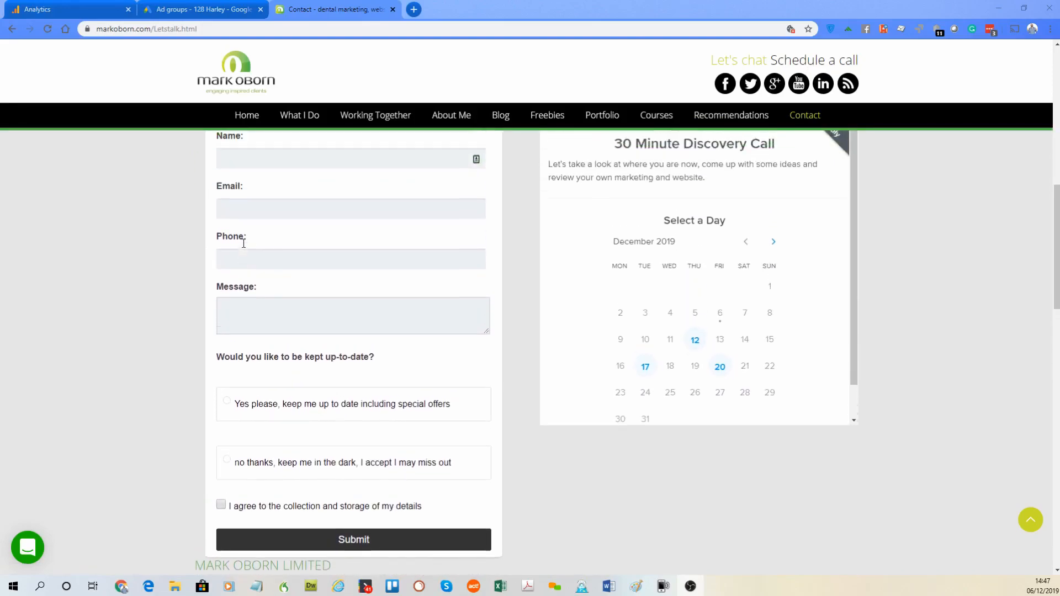
pyautogui.click(264, 186)
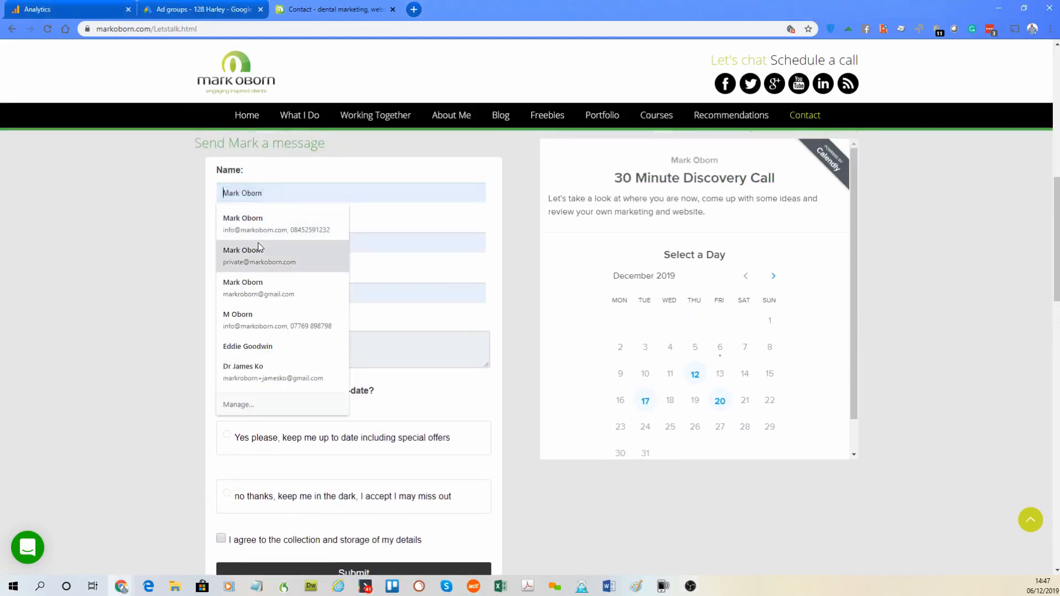
pyautogui.click(393, 244)
pyautogui.click(118, 303)
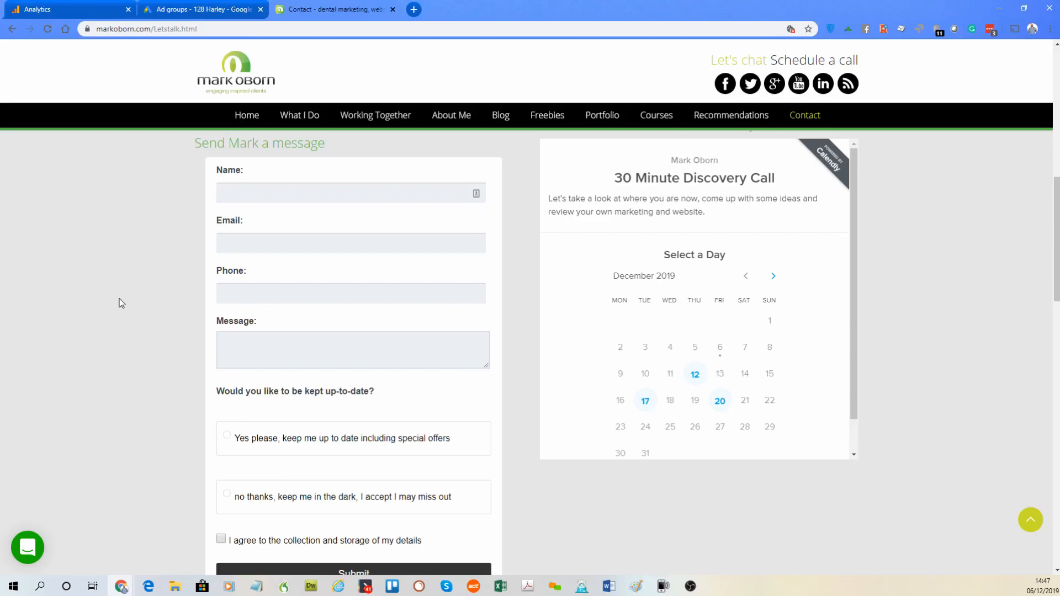
# Step: Open the Goals list for the All Web Site Data view in the Google Analytics admin area
pyautogui.click(198, 8)
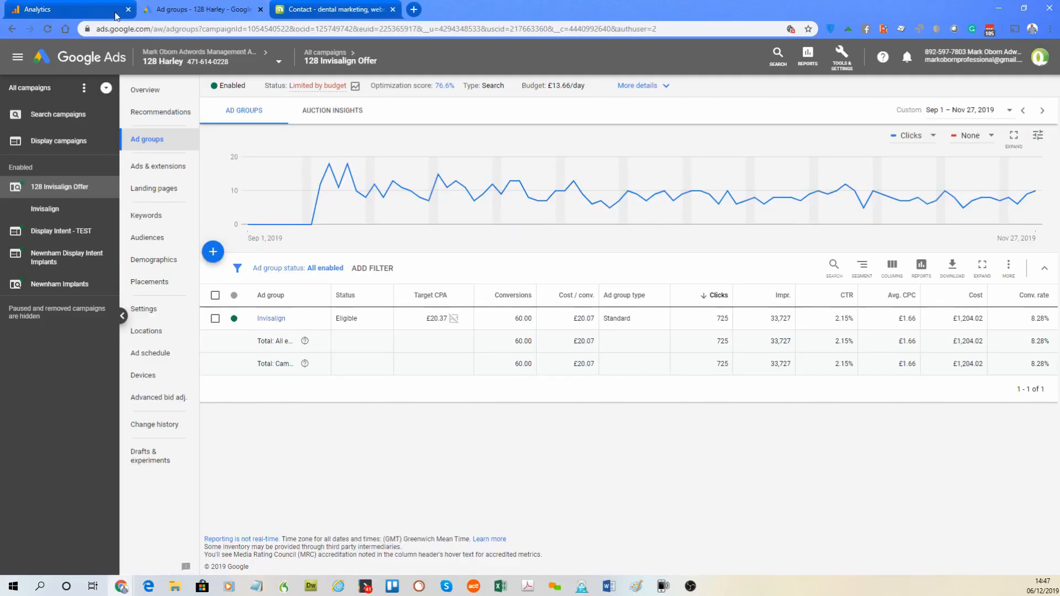
pyautogui.click(101, 10)
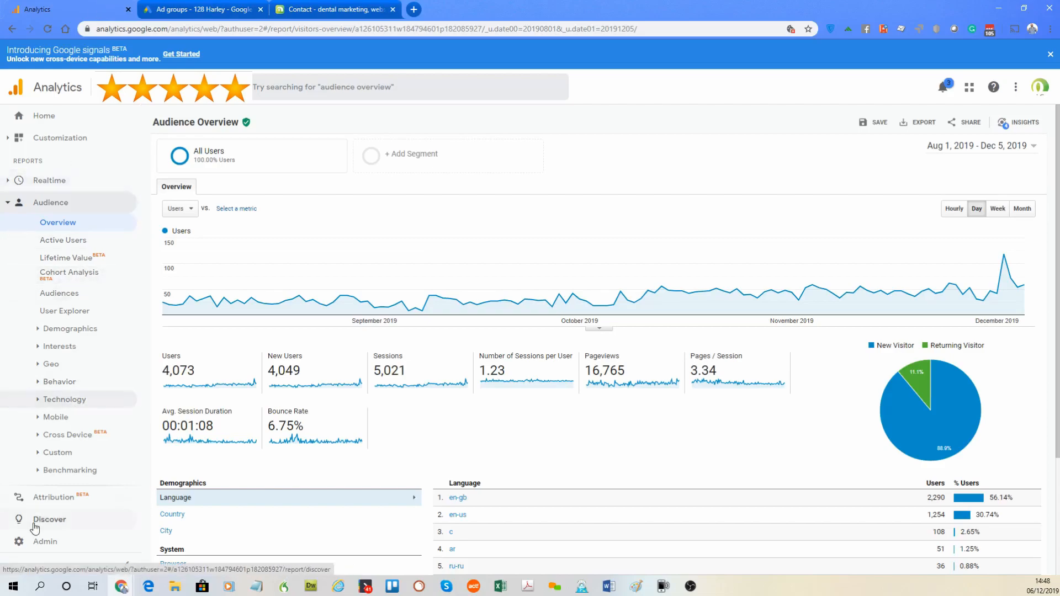
pyautogui.click(30, 544)
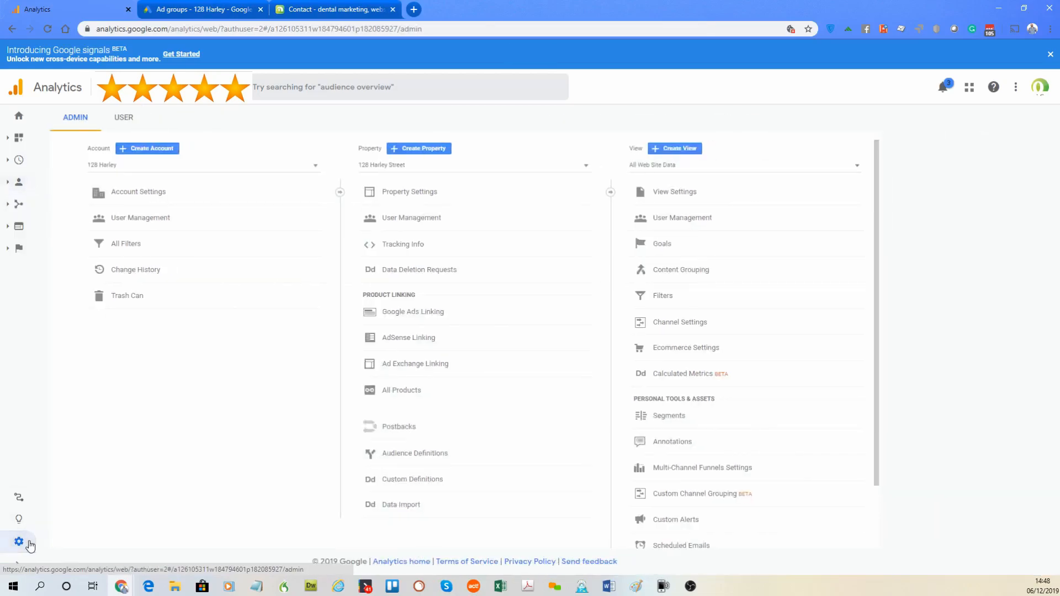
pyautogui.click(662, 245)
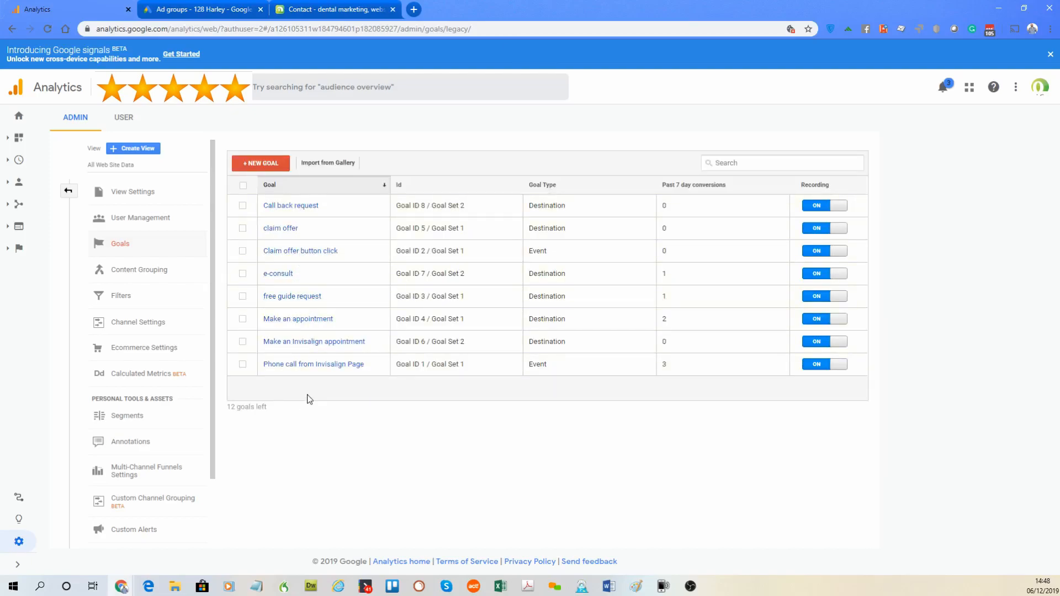
# Step: Start a new goal from the "Contact us" template and set its type to Event
pyautogui.click(270, 164)
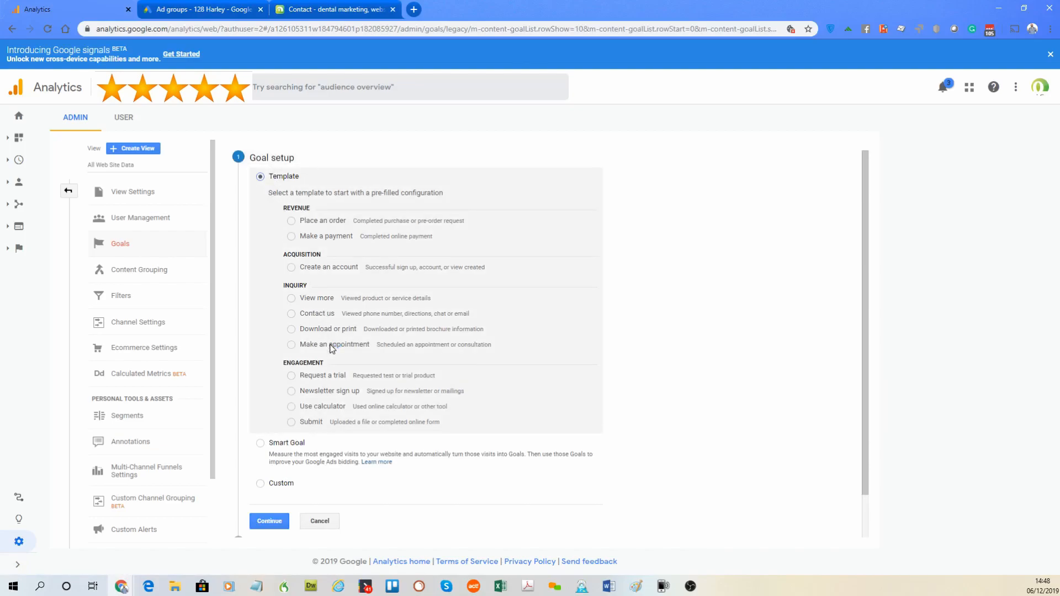
pyautogui.click(292, 315)
pyautogui.click(344, 9)
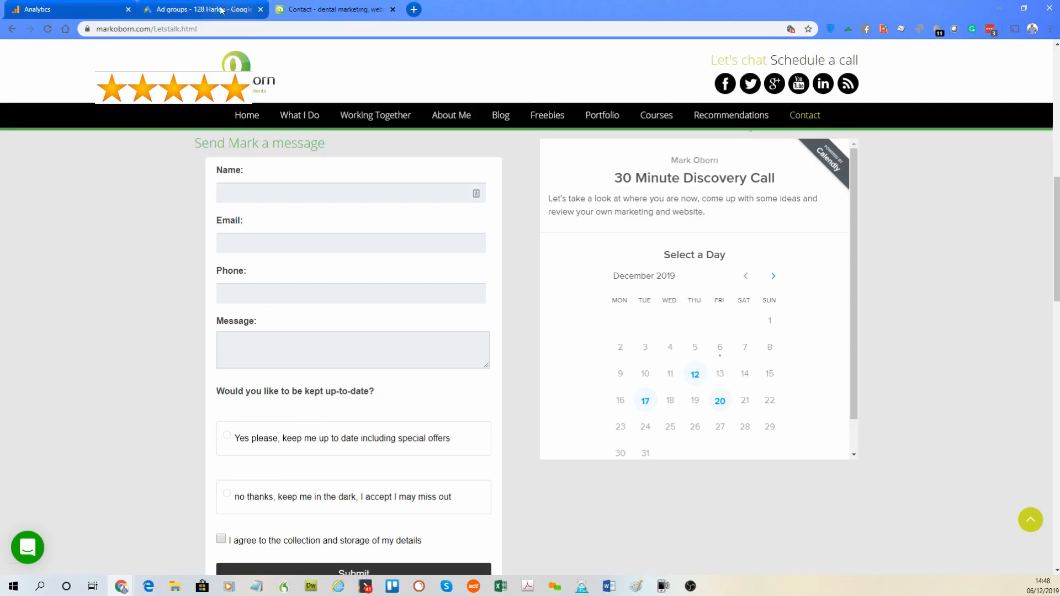
pyautogui.click(69, 10)
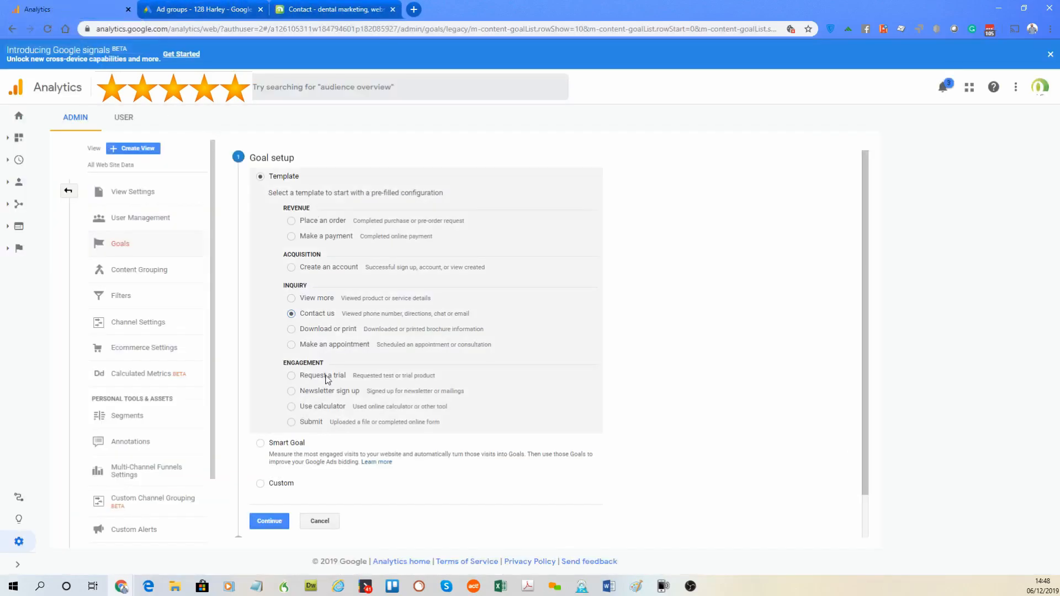
pyautogui.click(271, 521)
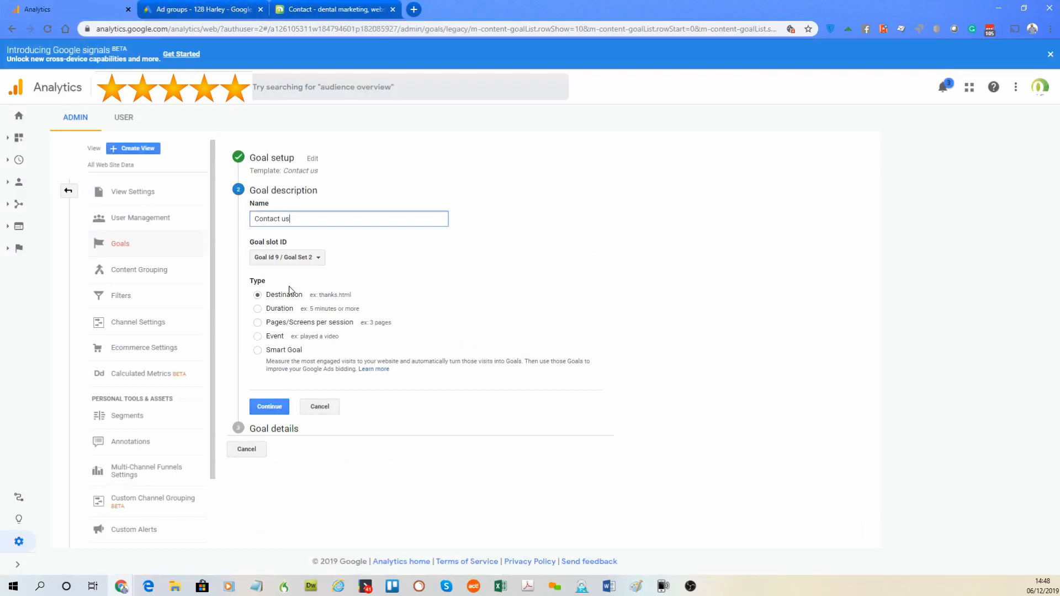
pyautogui.click(258, 336)
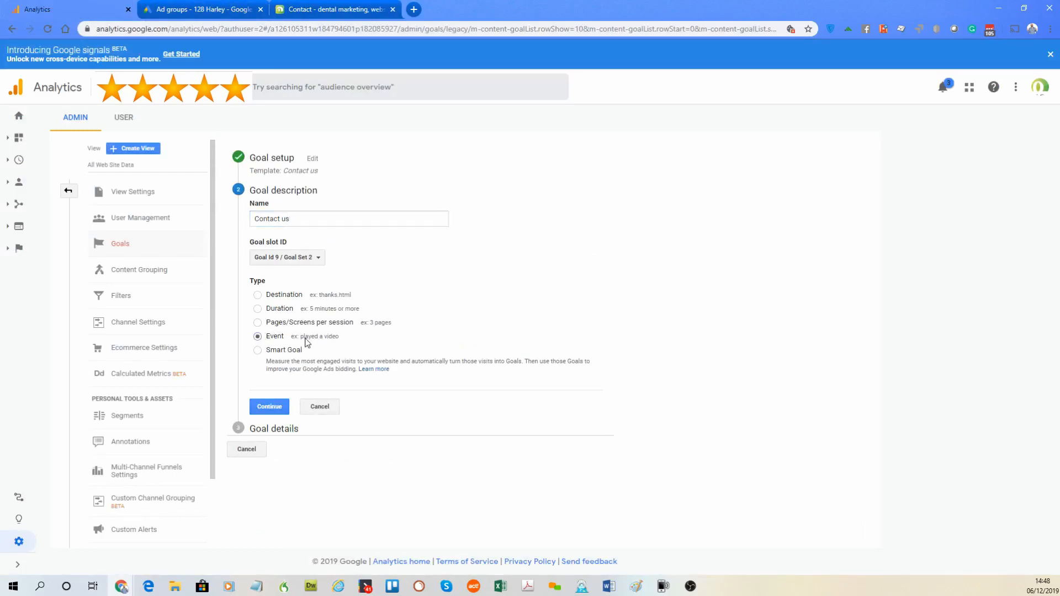
pyautogui.click(273, 406)
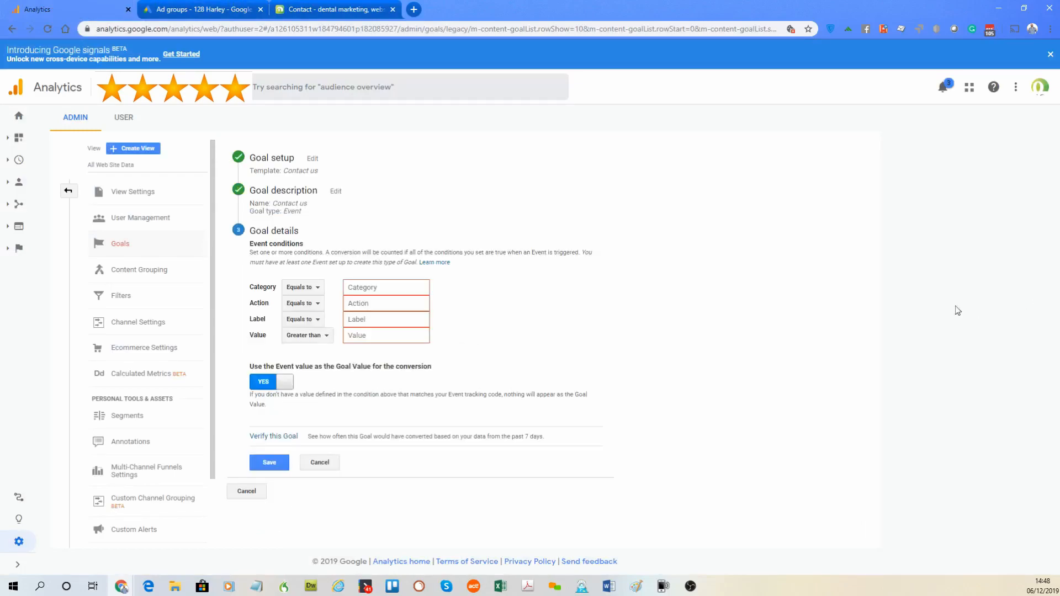
# Step: Copy the phonecall event category from the link code in Dreamweaver into the Analytics goal's Category condition
pyautogui.click(311, 587)
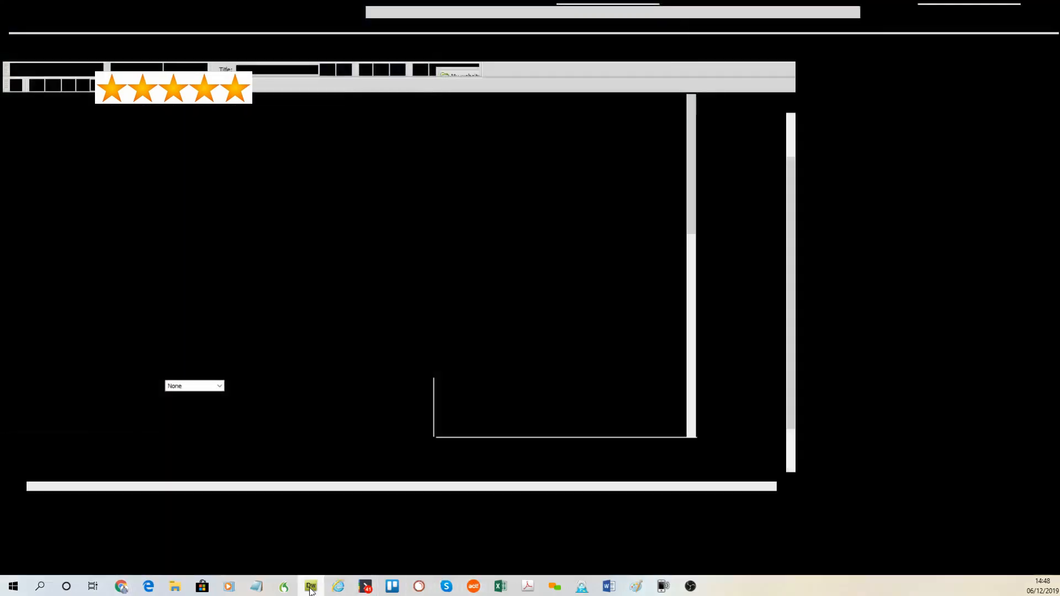
pyautogui.click(480, 356)
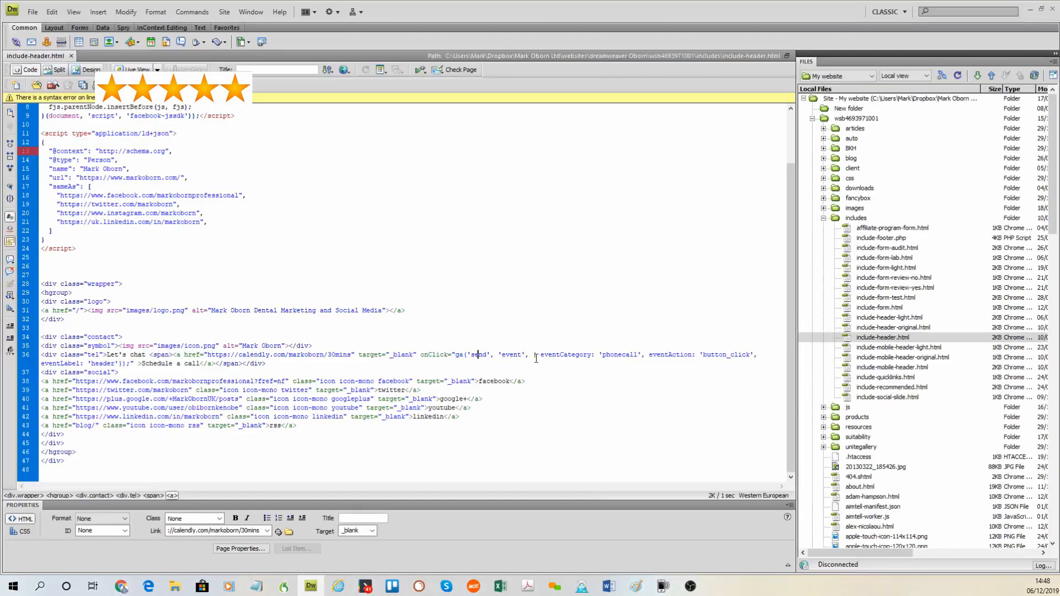
pyautogui.moveTo(634, 354); pyautogui.dragTo(603, 356)
pyautogui.hotkey('ctrl', 'c')
pyautogui.hotkey('alt', 'Tab')
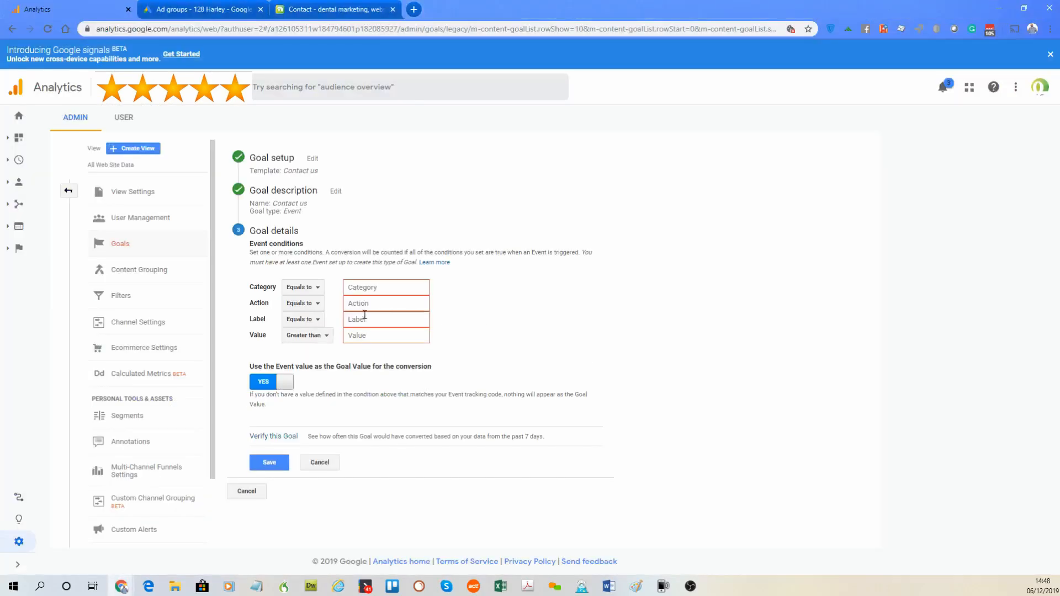
pyautogui.click(365, 288)
pyautogui.hotkey('ctrl', 'v')
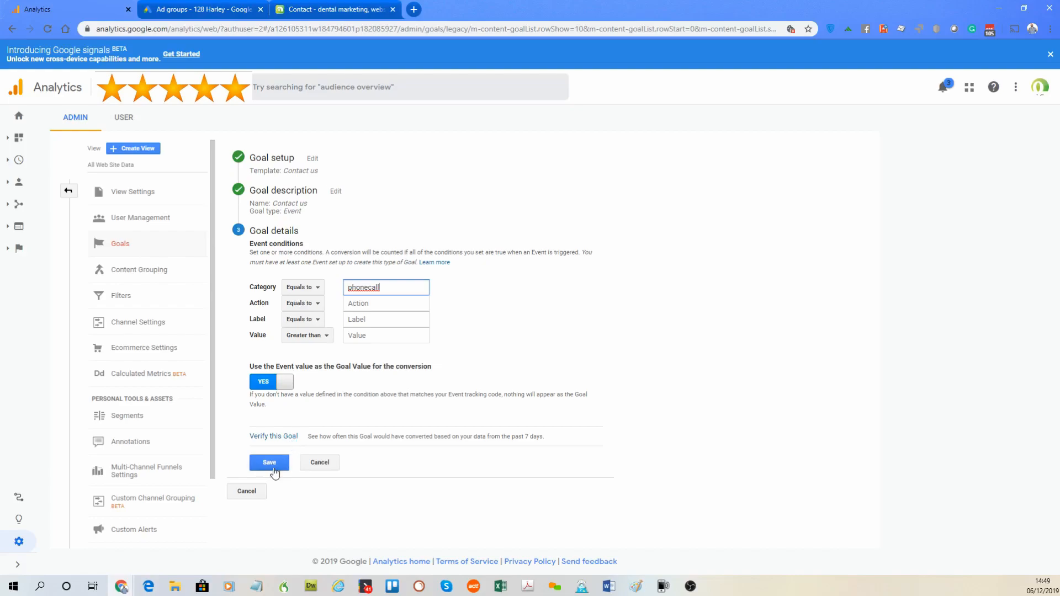
# Step: Cancel the new "Contact us" goal, discard its unsaved changes and return to the Analytics goals list
pyautogui.click(338, 467)
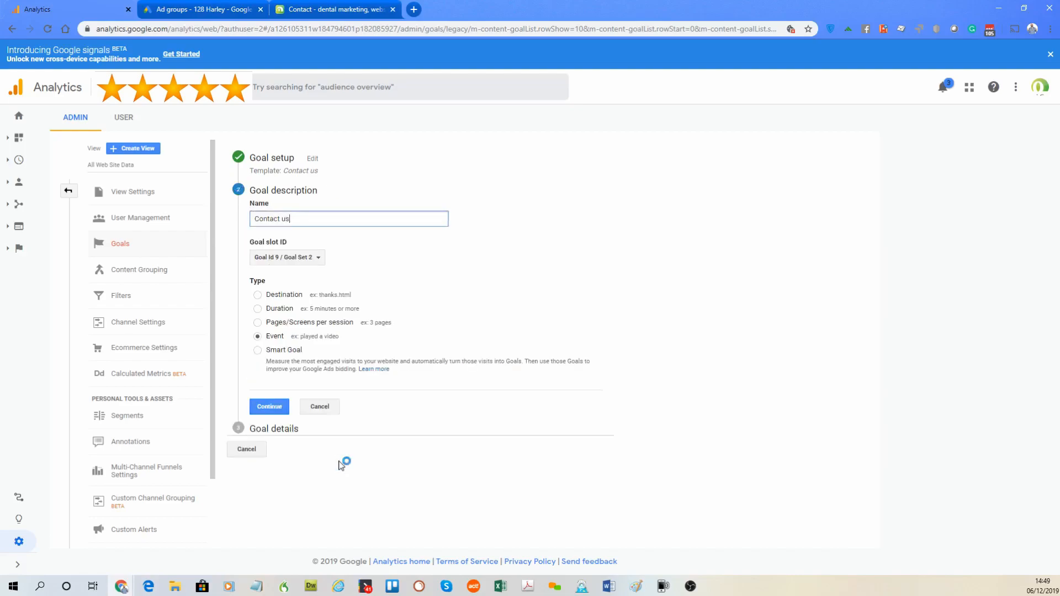
pyautogui.click(246, 449)
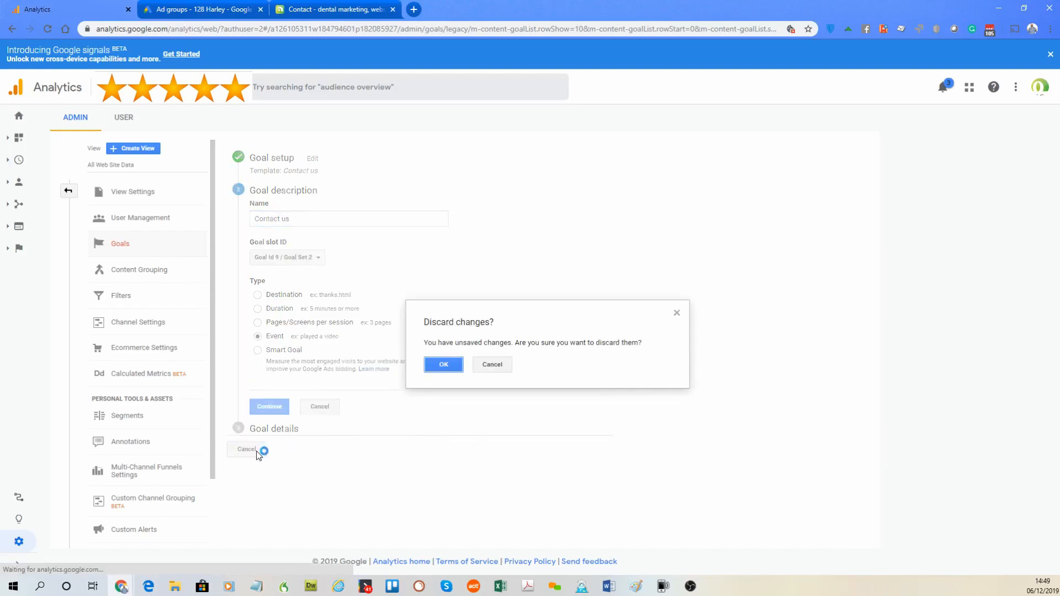
pyautogui.click(443, 365)
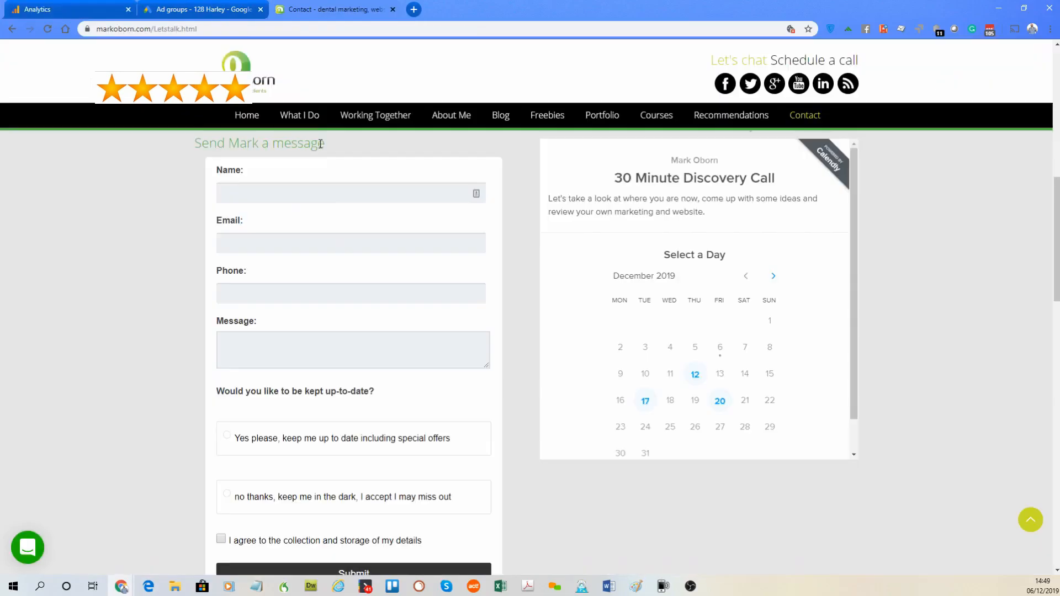
pyautogui.click(322, 9)
pyautogui.click(65, 9)
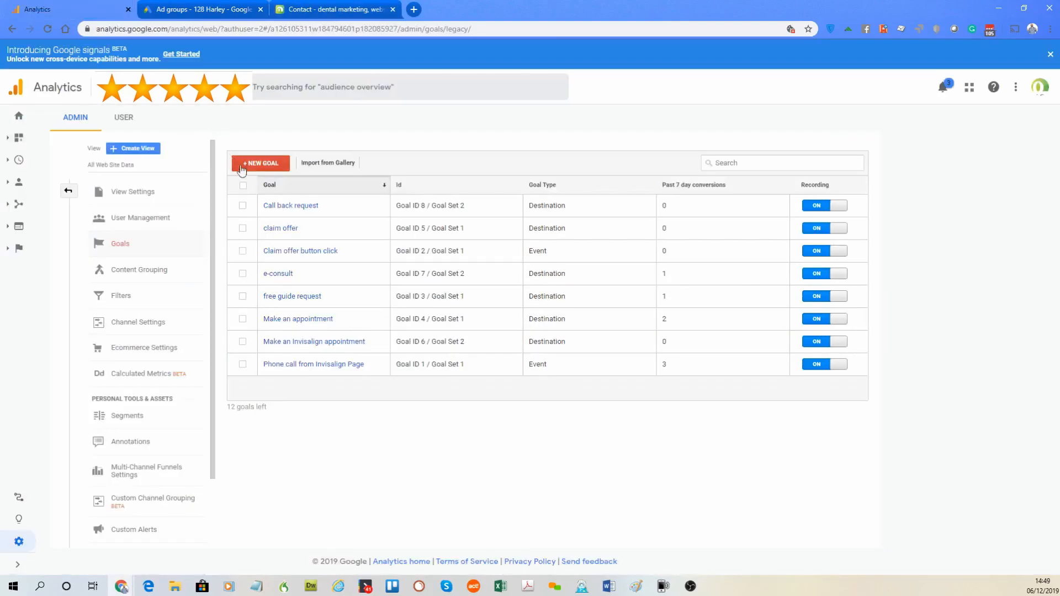
# Step: Start a new goal from the "Make an appointment" template and keep its type as Destination
pyautogui.click(259, 163)
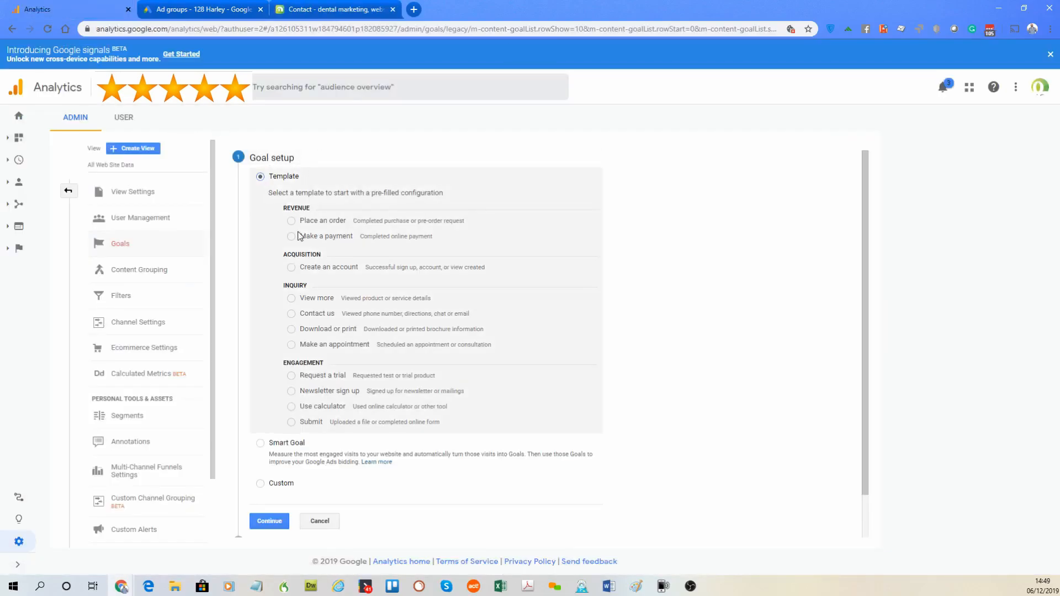
pyautogui.click(291, 345)
pyautogui.click(284, 522)
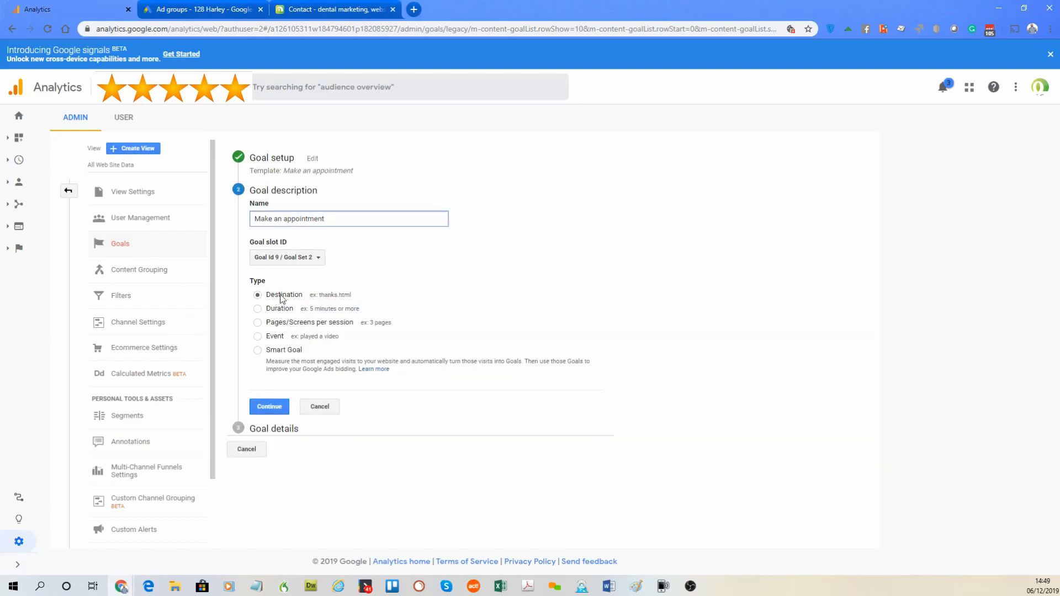
pyautogui.click(270, 413)
pyautogui.click(342, 260)
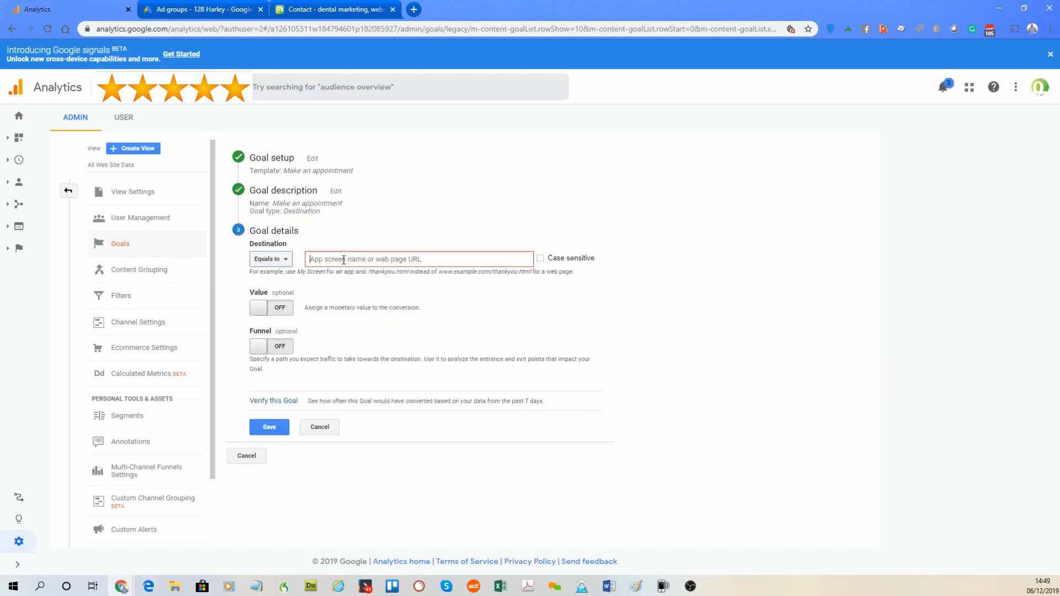
pyautogui.write('http')
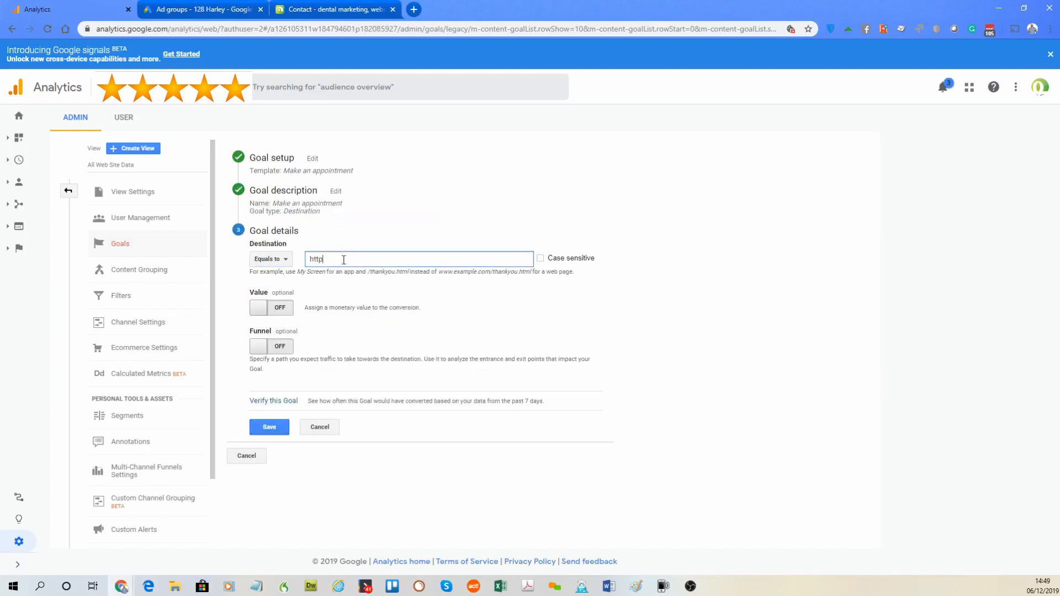
pyautogui.write('s://www.yoursite.com/thankyou.htm')
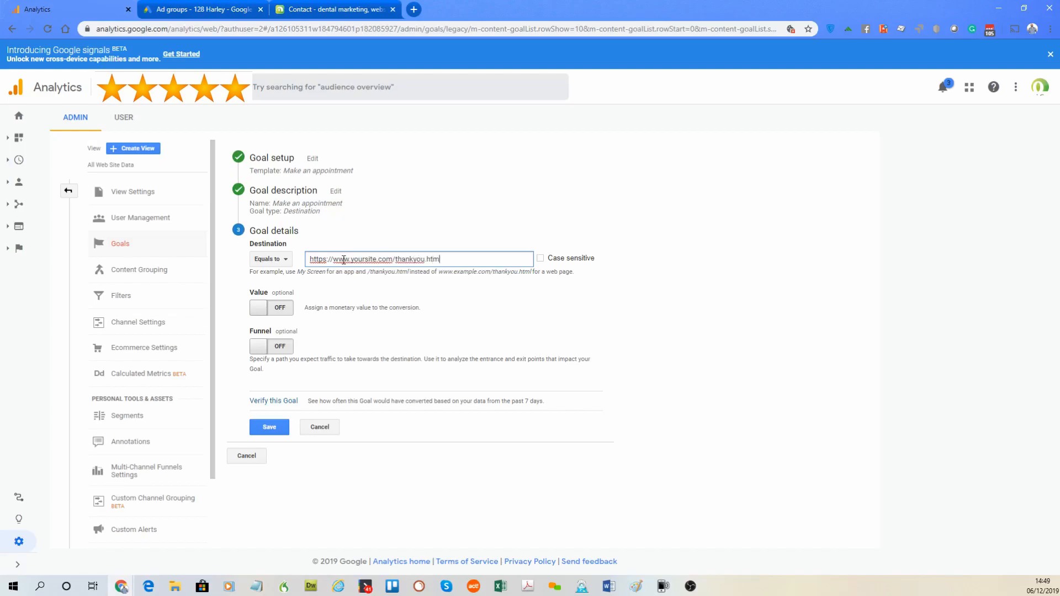
pyautogui.write('l')
pyautogui.click(285, 310)
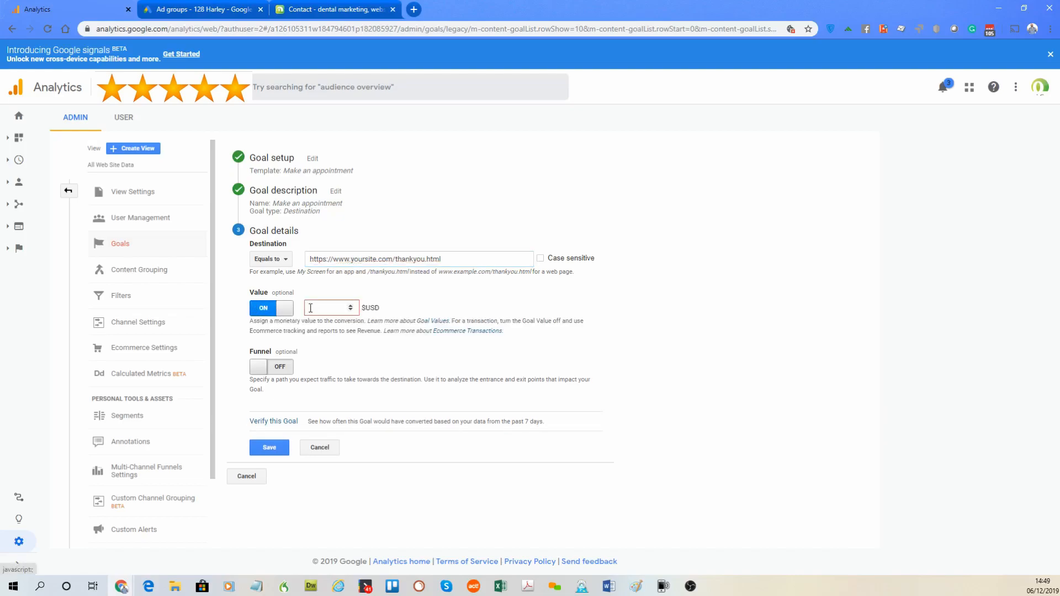
pyautogui.click(331, 307)
pyautogui.write('65')
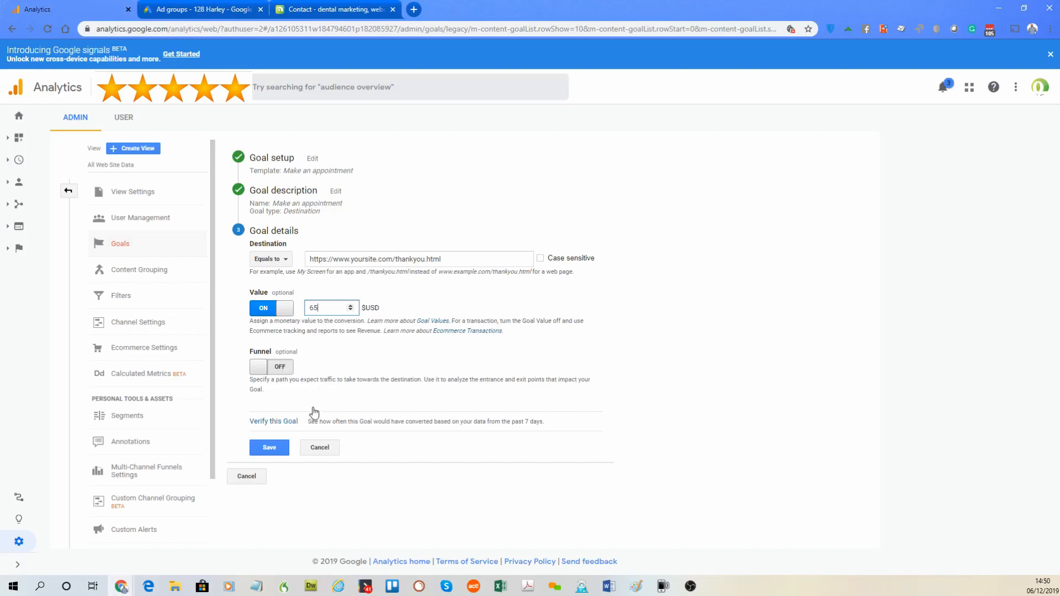
# Step: Cancel the new "Make an appointment" goal and discard its unsaved changes
pyautogui.click(316, 449)
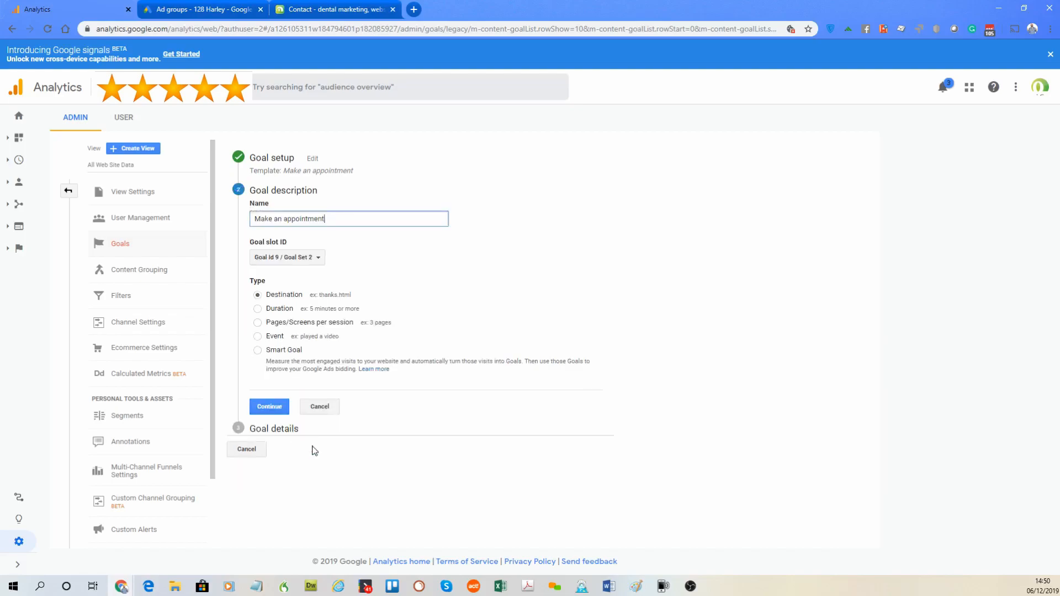
pyautogui.click(246, 449)
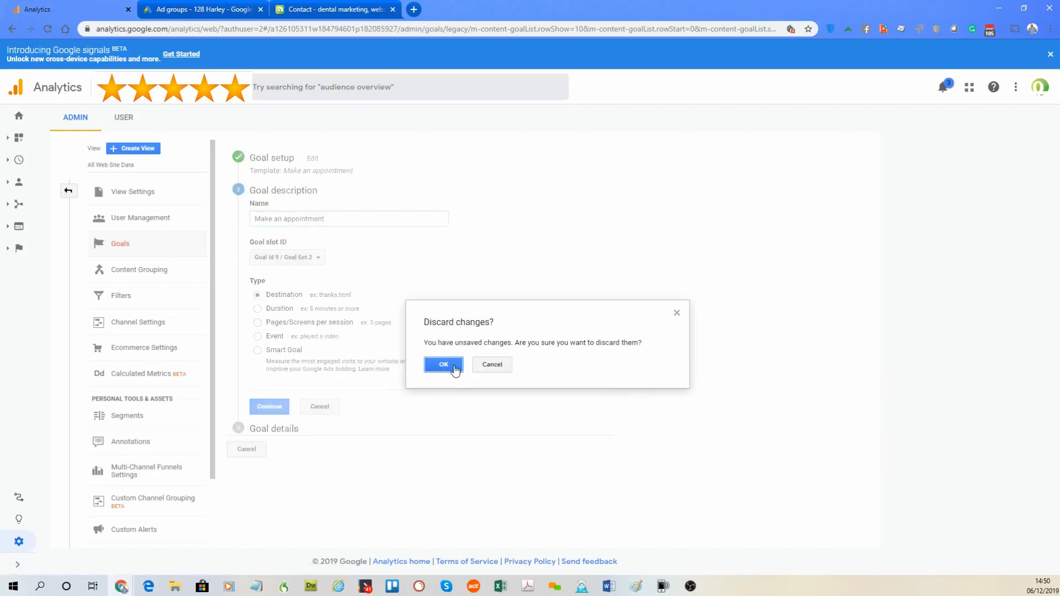
pyautogui.click(455, 370)
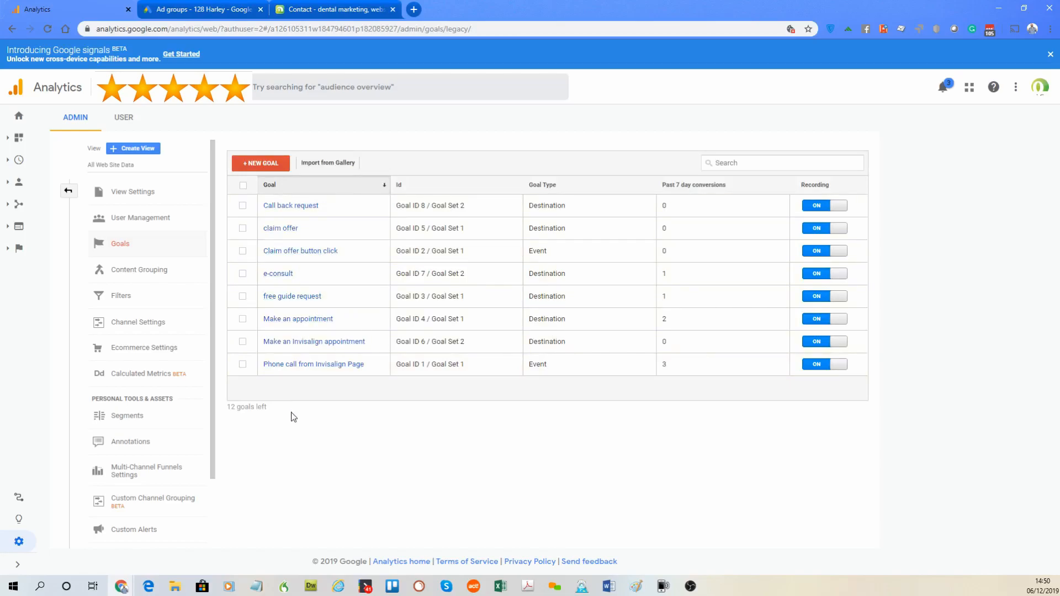
# Step: Open the Goal Flow report for the "Phone call from Invisalign Page" goal and examine its step completions
pyautogui.click(14, 250)
pyautogui.click(53, 289)
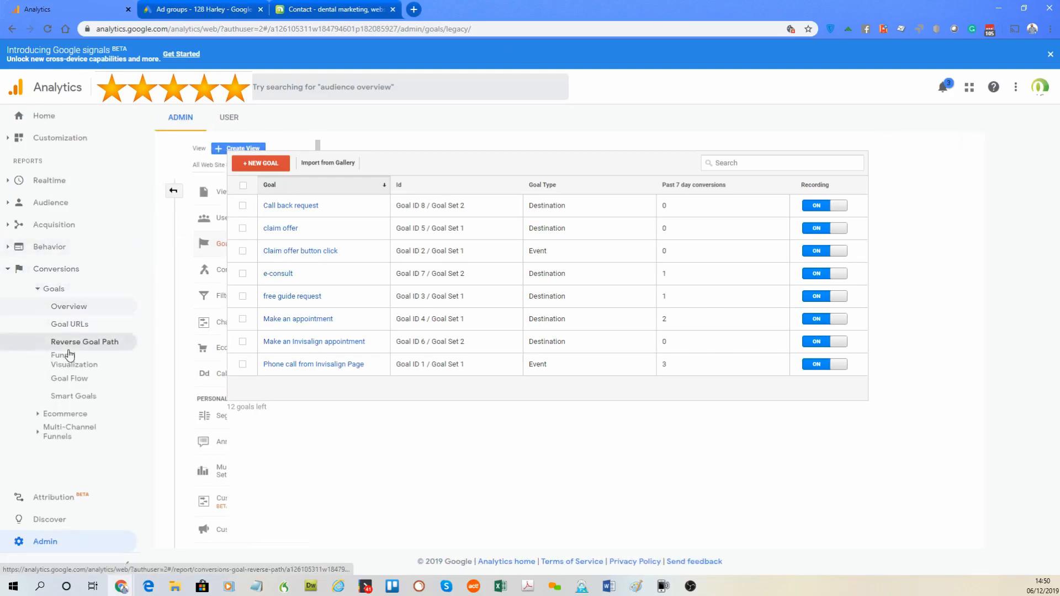
pyautogui.click(66, 385)
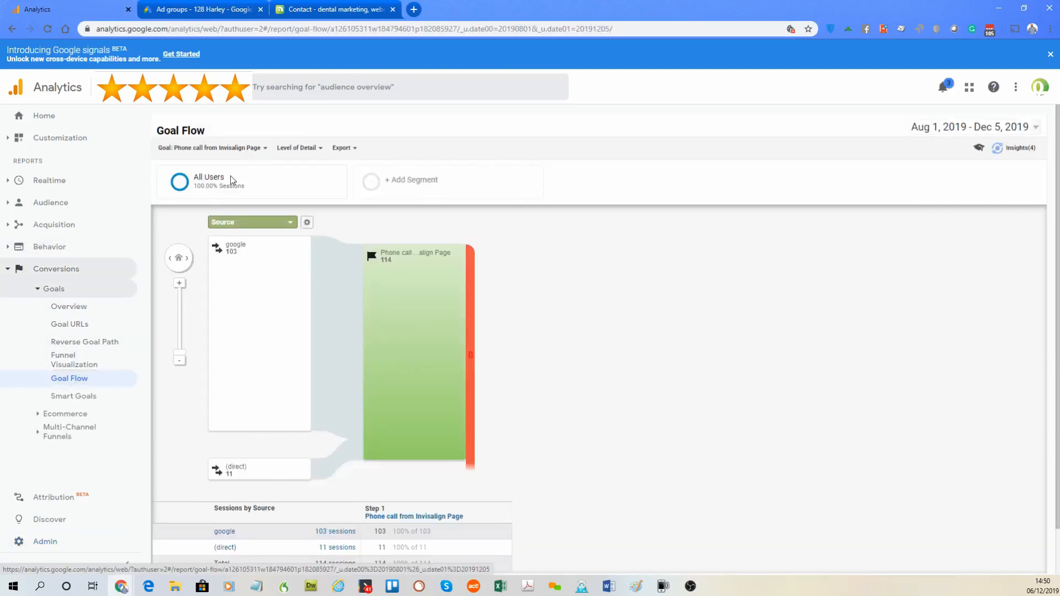
pyautogui.click(243, 155)
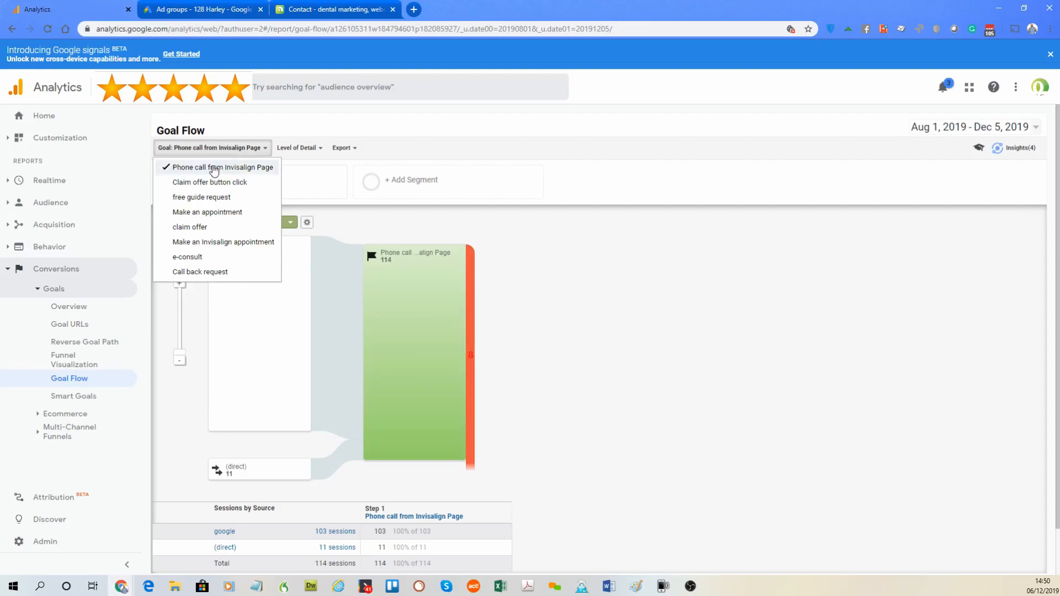
pyautogui.click(212, 164)
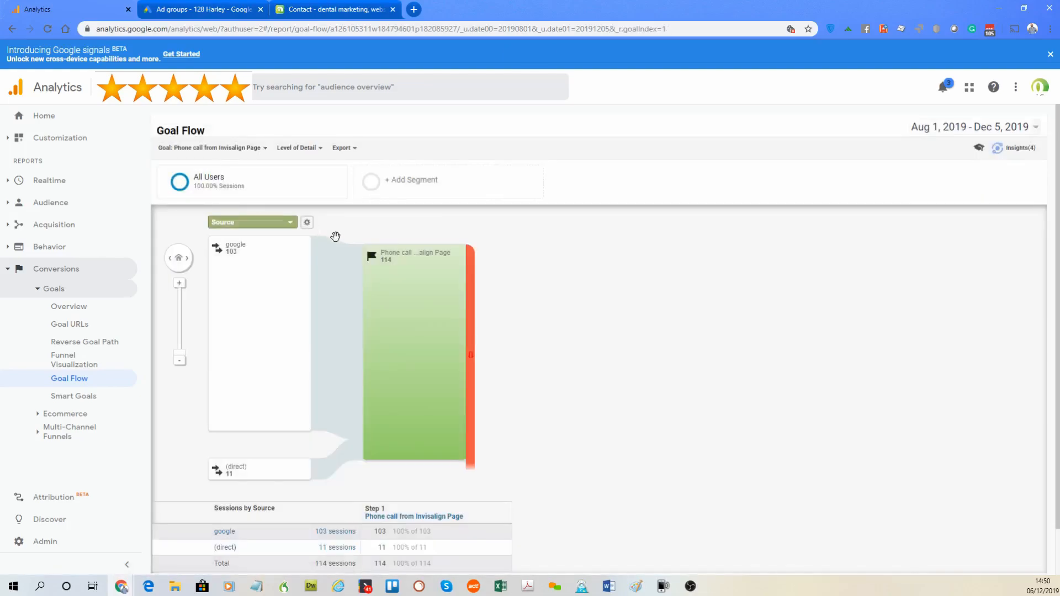
pyautogui.moveTo(386, 264)
pyautogui.moveTo(417, 298)
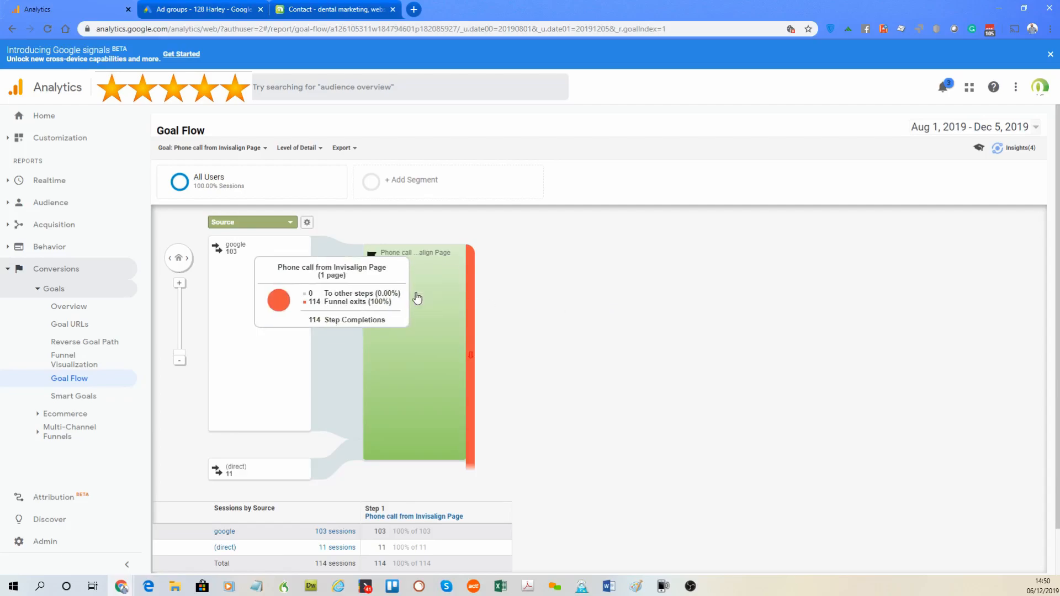
# Step: Switch to the website's contact page and view its header with the schedule-a-call link
pyautogui.click(350, 12)
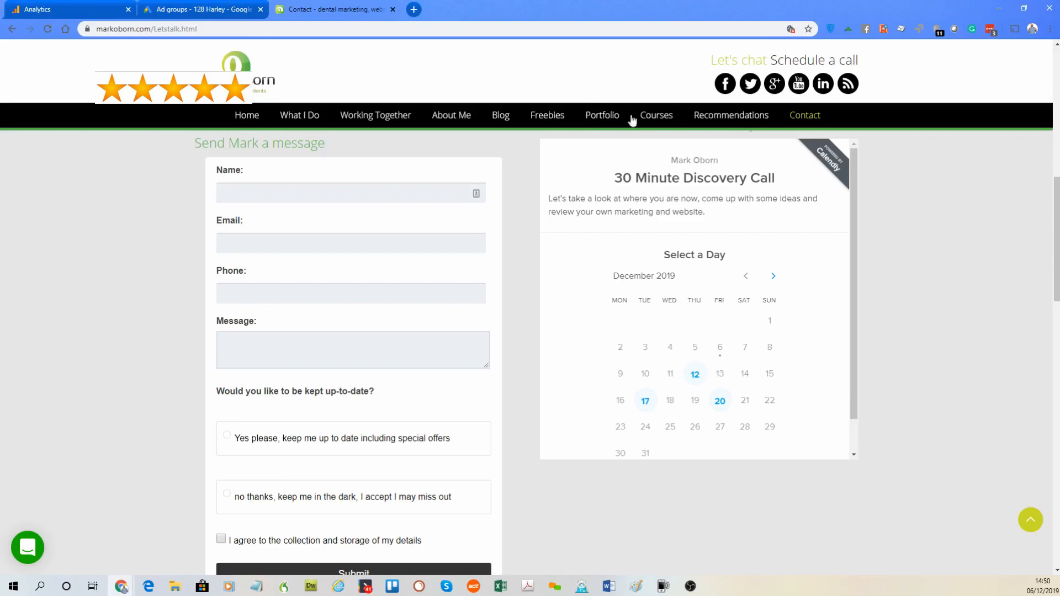
pyautogui.scroll(10, 701, 223)
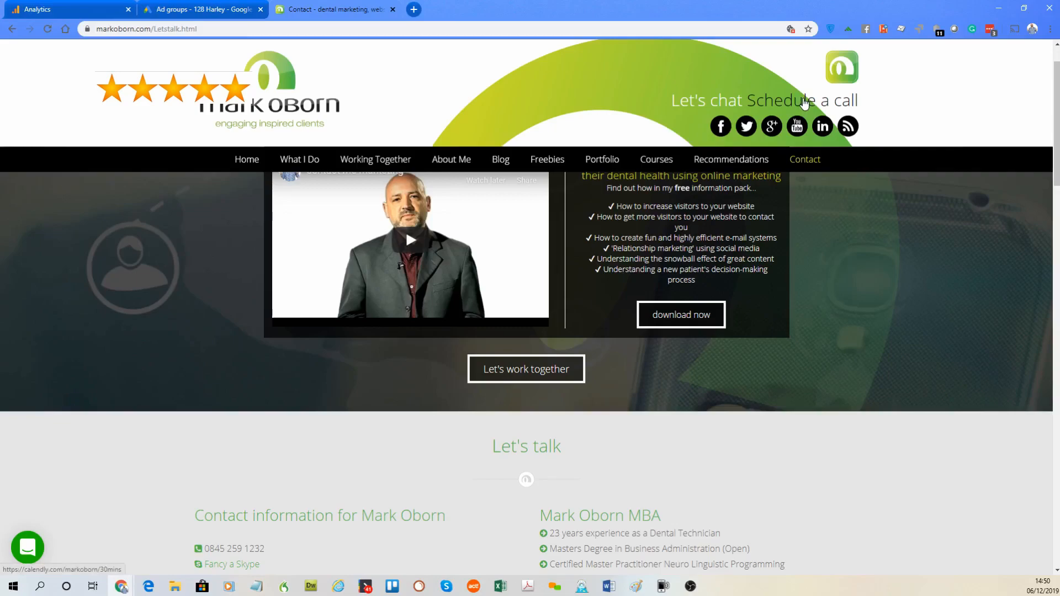
# Step: Return to the Analytics Goal Flow report and break its traffic down by Source / Medium
pyautogui.click(26, 7)
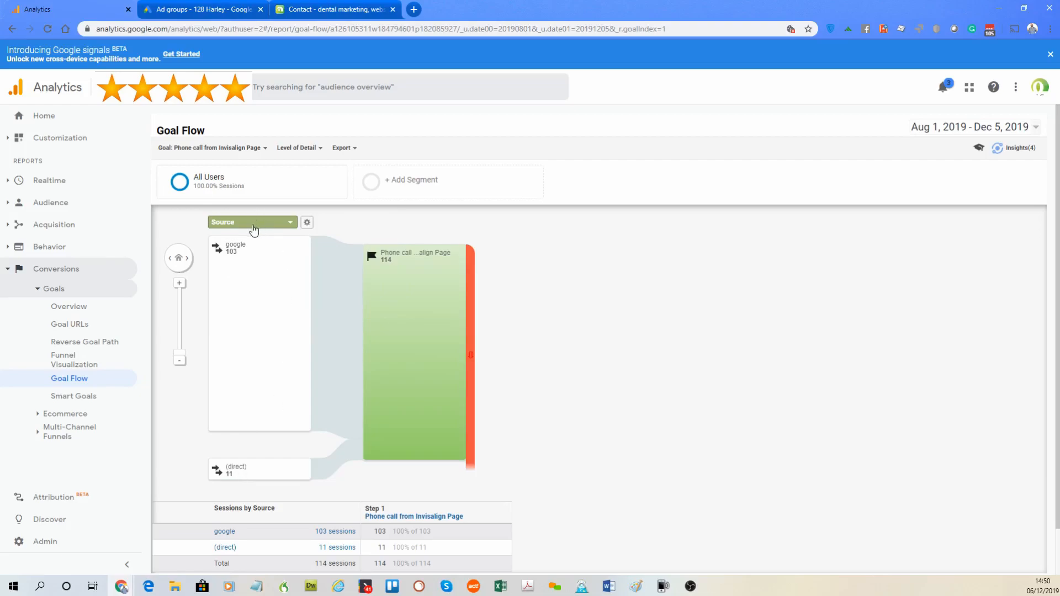
pyautogui.click(253, 227)
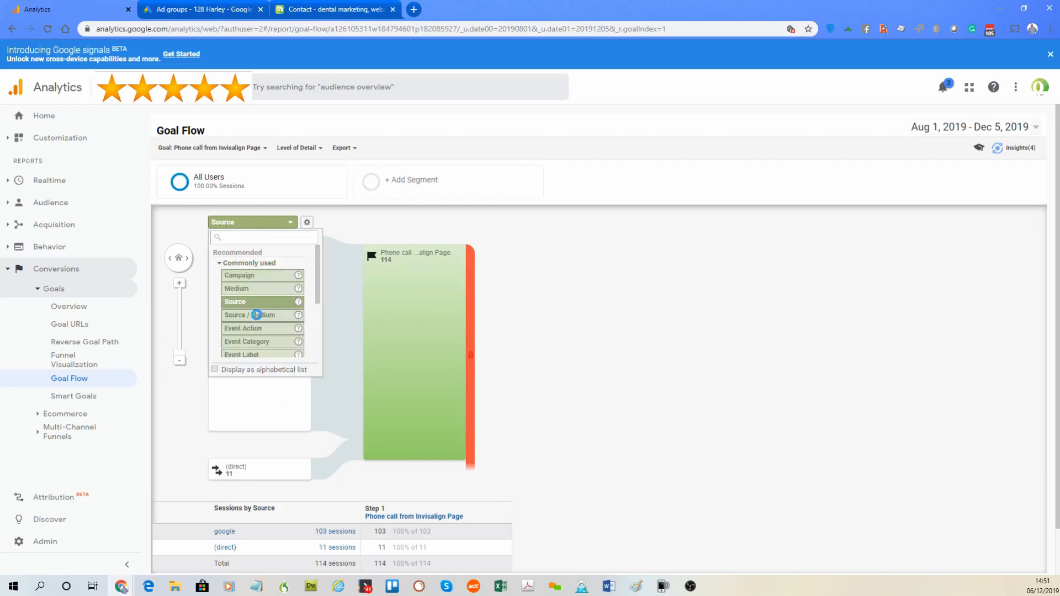
pyautogui.click(258, 315)
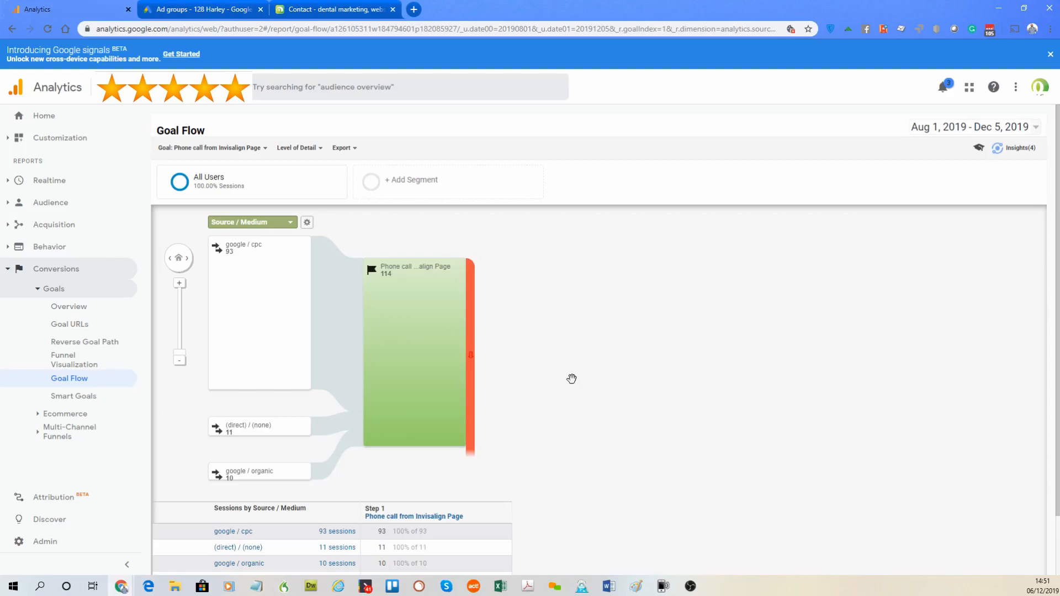
# Step: Switch to Google Ads and open the Linked accounts page to view the Google Analytics link
pyautogui.click(202, 10)
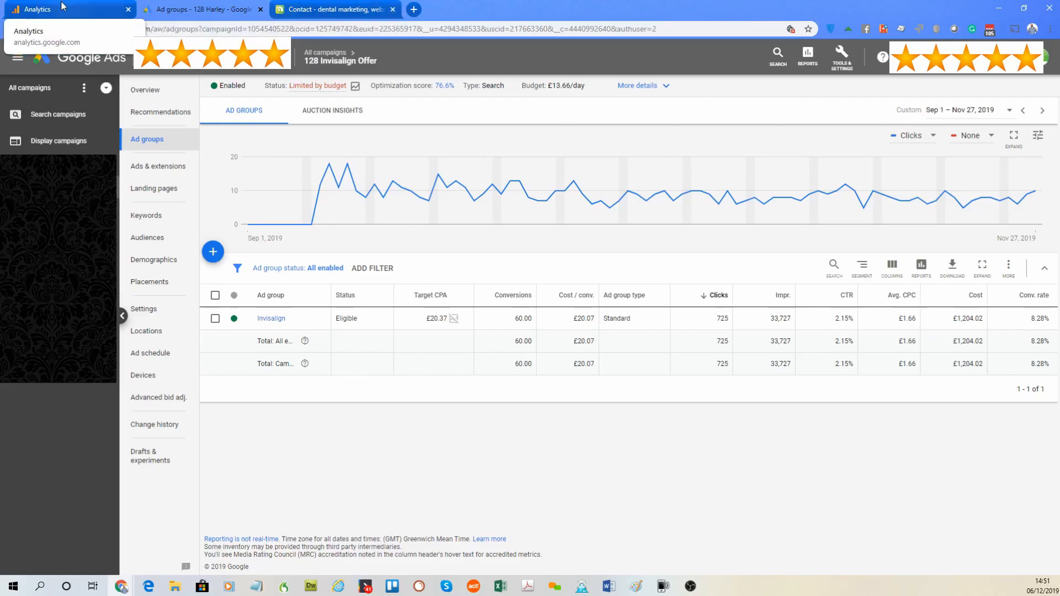
pyautogui.click(854, 64)
pyautogui.click(884, 174)
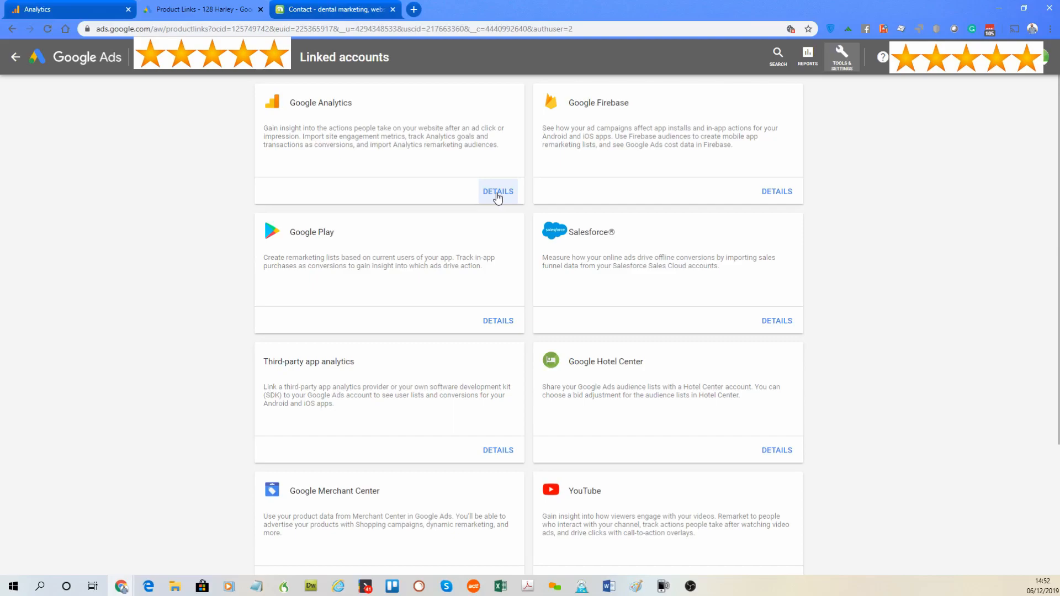
# Step: Leave the linked accounts and open the list of conversion actions under Measurement
pyautogui.click(15, 60)
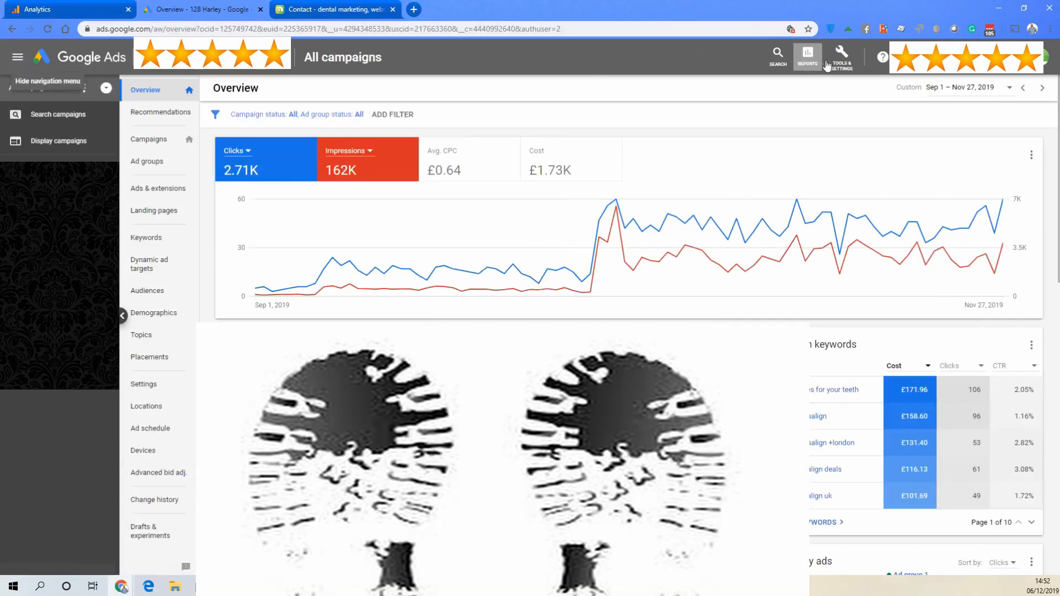
pyautogui.click(842, 55)
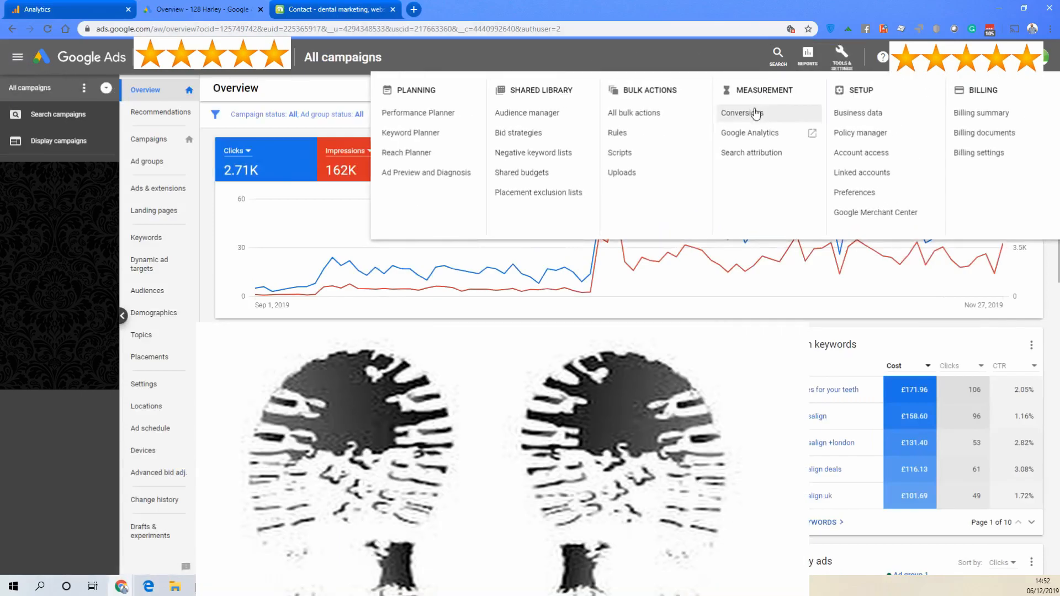
pyautogui.click(754, 112)
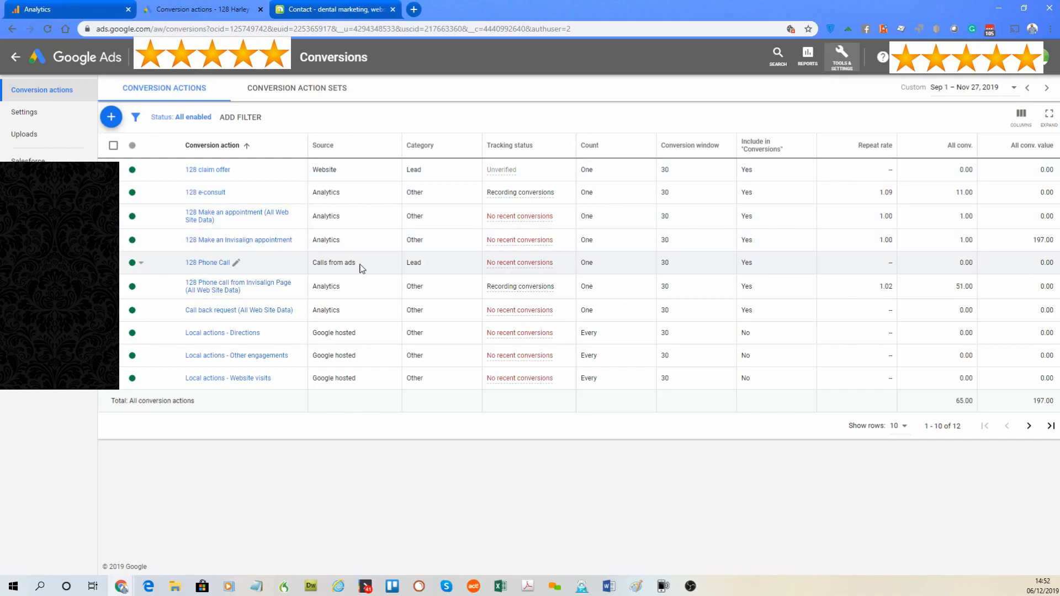
# Step: Highlight the sources of the two phone call conversion actions and the all-conversions figure for the Invisalign page calls
pyautogui.moveTo(359, 267); pyautogui.dragTo(313, 264)
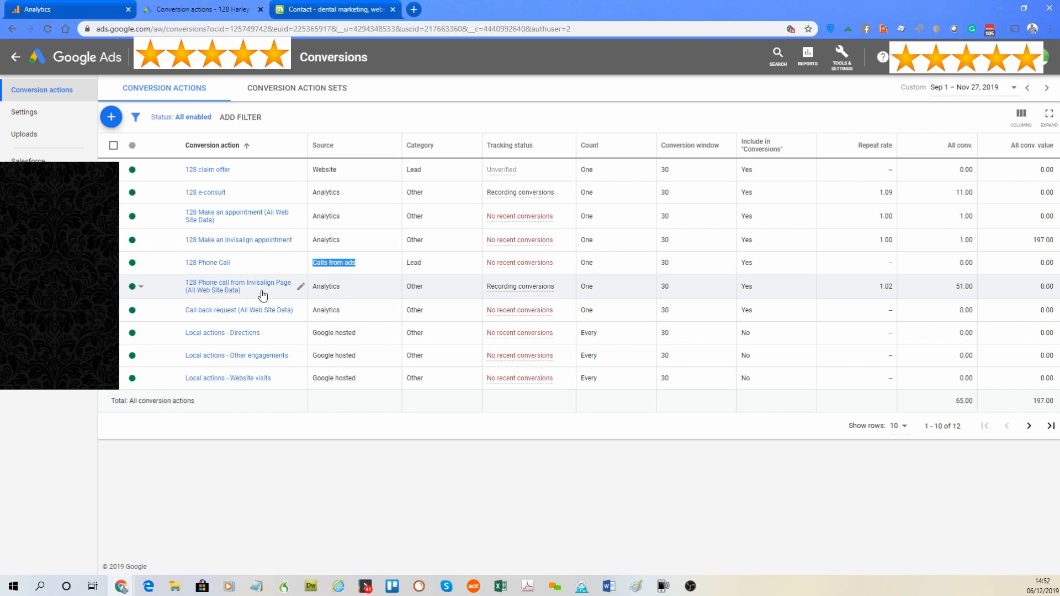
pyautogui.moveTo(341, 286); pyautogui.dragTo(315, 288)
pyautogui.moveTo(975, 286); pyautogui.dragTo(953, 291)
pyautogui.click(961, 287)
pyautogui.moveTo(974, 286); pyautogui.dragTo(958, 289)
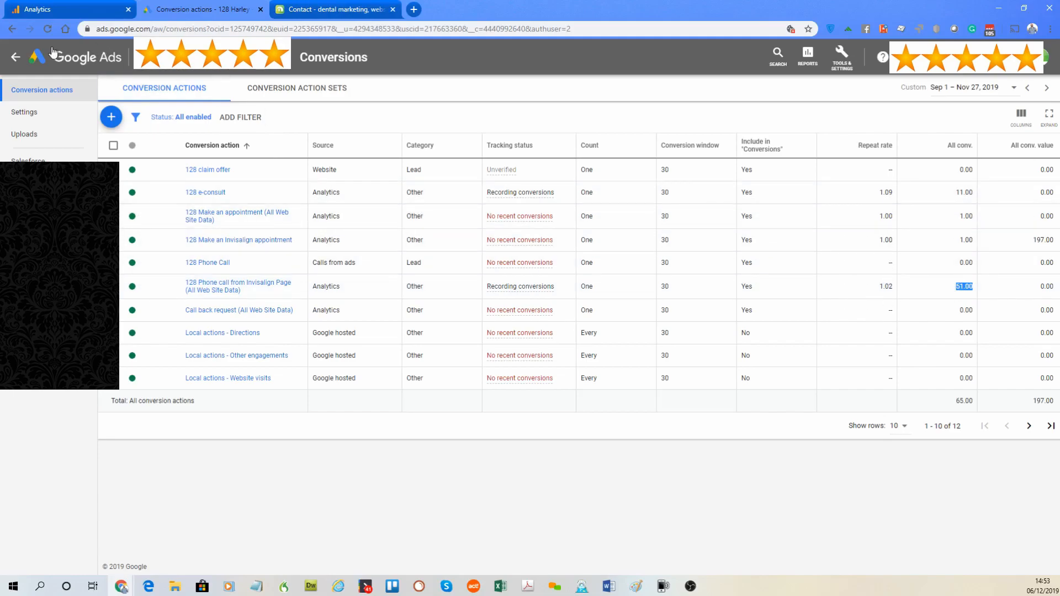
# Step: Open the settings of the "128 Invisalign Offer" campaign
pyautogui.click(17, 60)
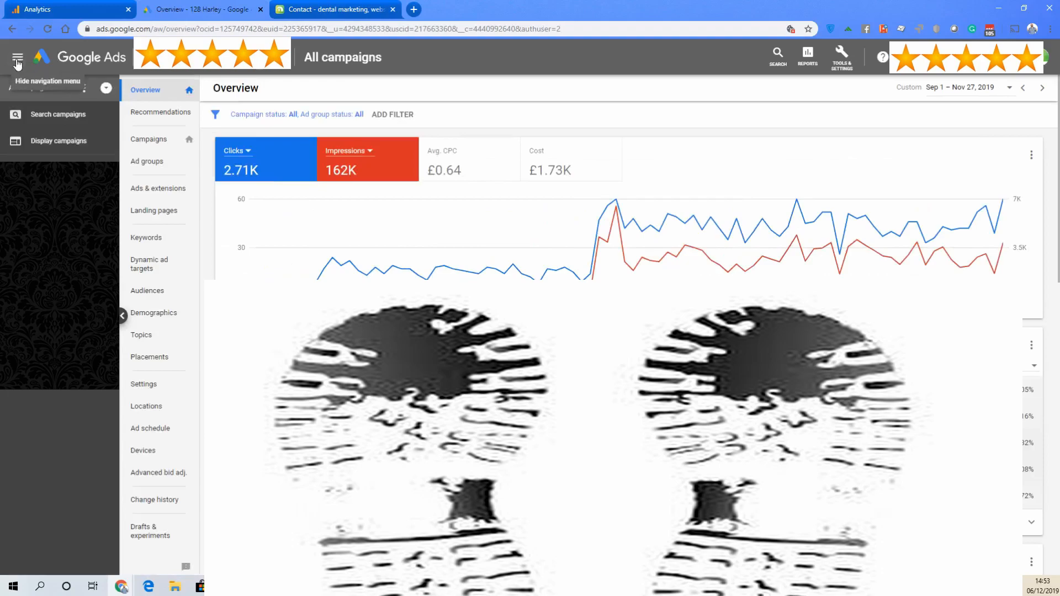
pyautogui.click(55, 210)
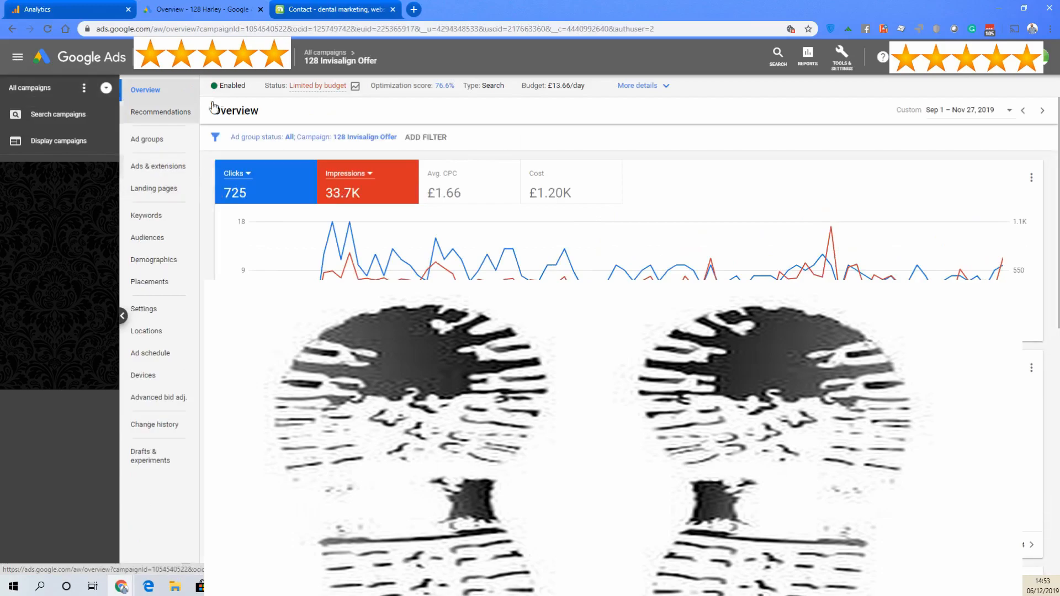
pyautogui.click(665, 86)
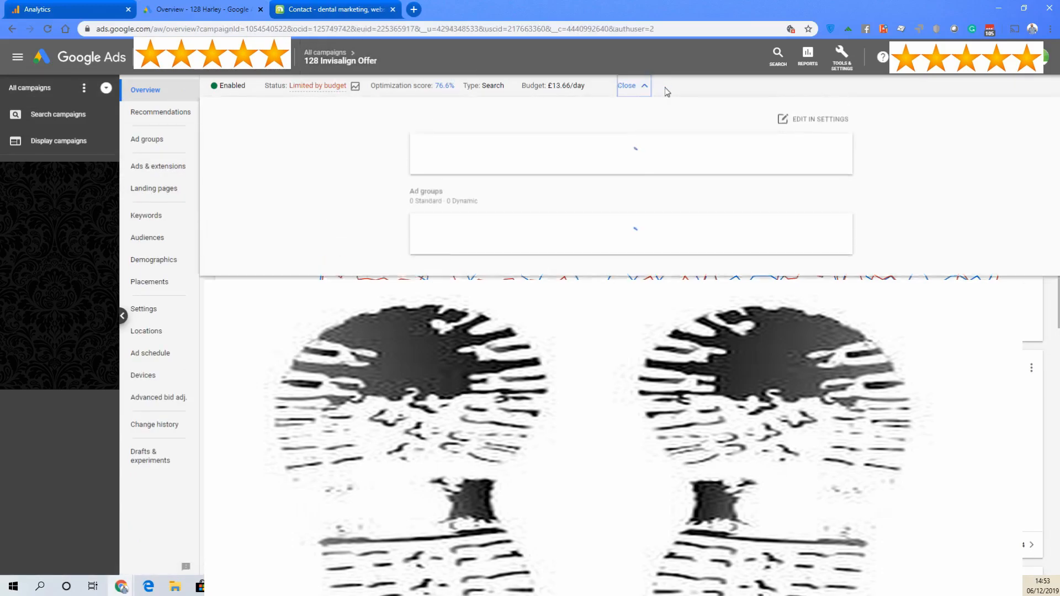
pyautogui.click(784, 127)
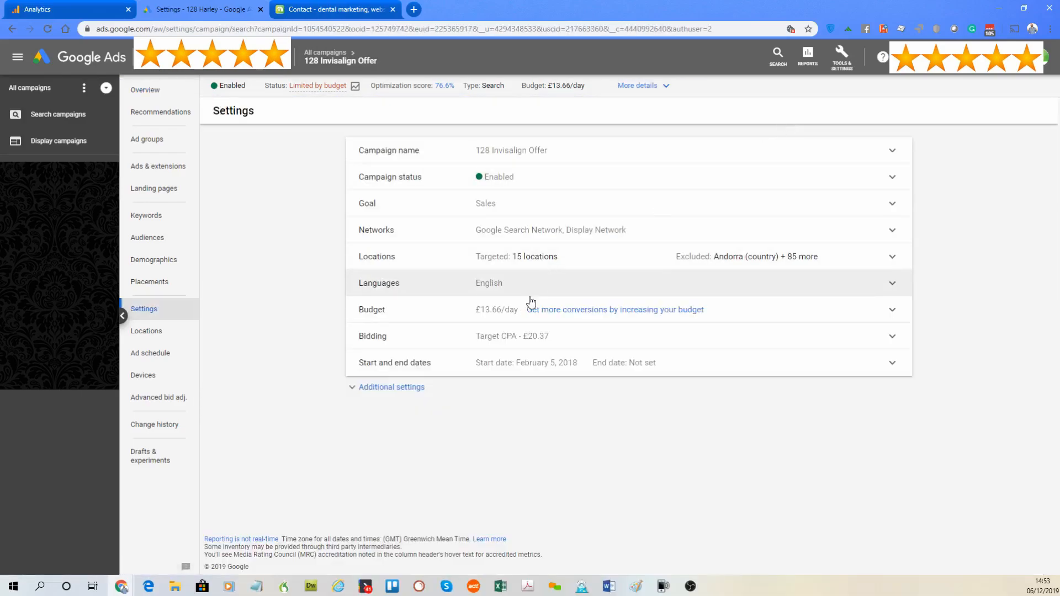
# Step: Expand the campaign's Bidding settings and examine the Target CPA description and its amount
pyautogui.click(796, 338)
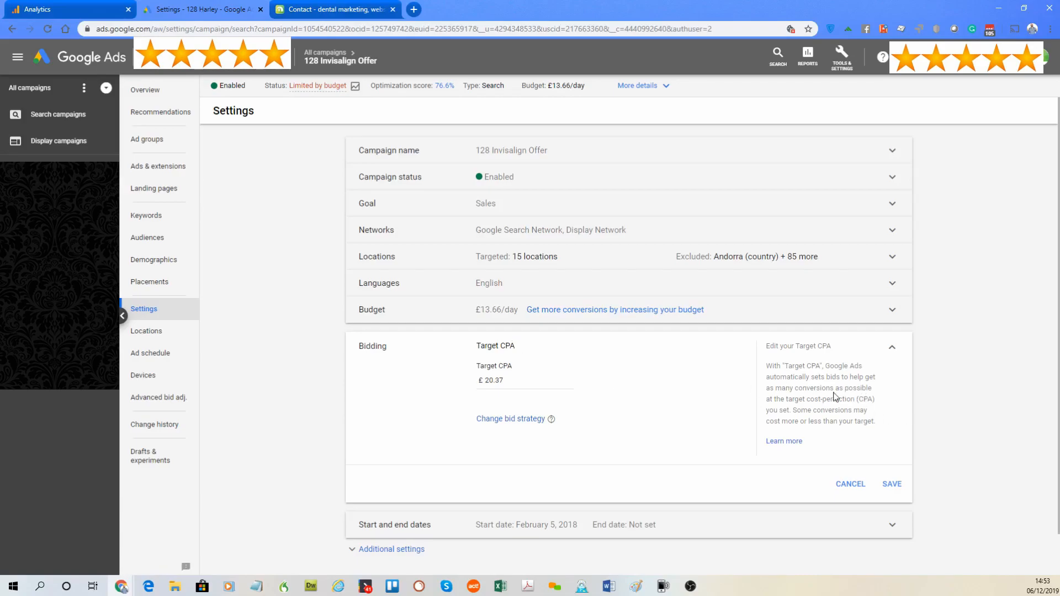
pyautogui.moveTo(834, 388); pyautogui.dragTo(766, 389)
pyautogui.moveTo(878, 388); pyautogui.dragTo(775, 389)
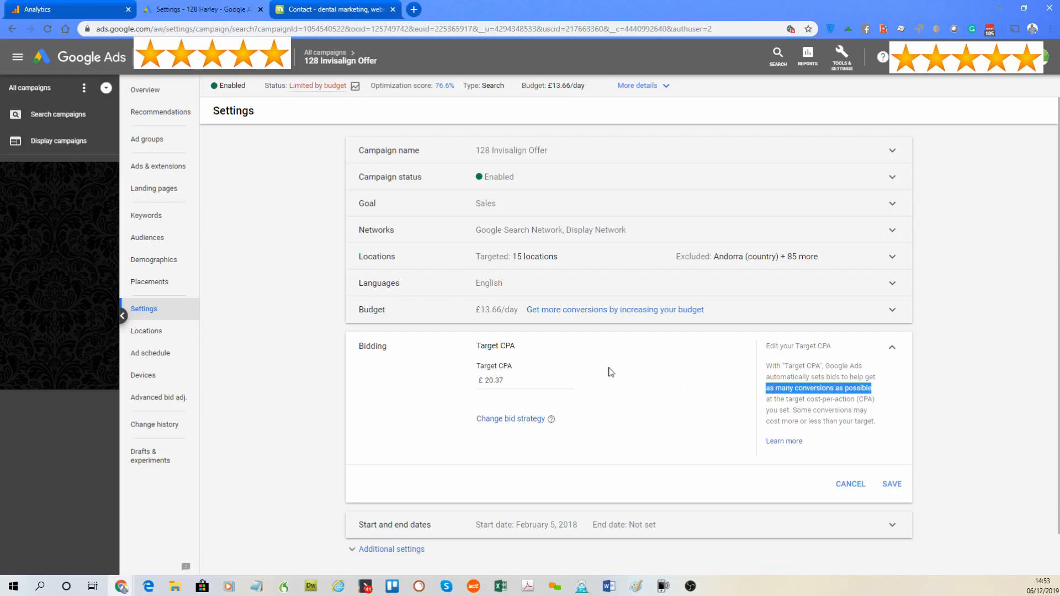
pyautogui.click(508, 380)
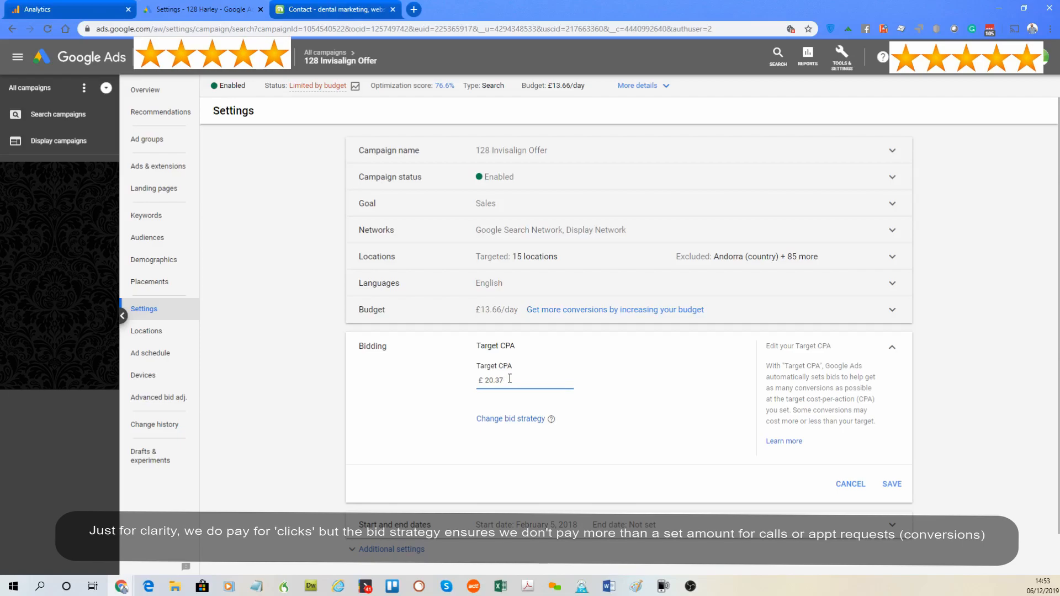
pyautogui.doubleClick(499, 378)
pyautogui.click(510, 379)
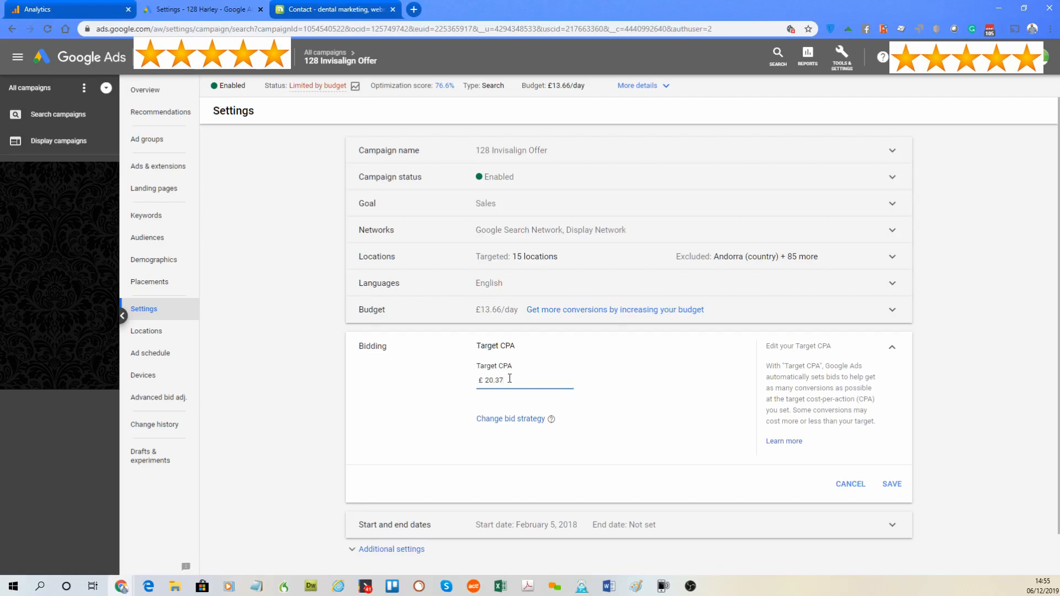
# Step: Review the campaign's targeted locations and view the bid adjustment of the third listed location without changing it
pyautogui.click(169, 332)
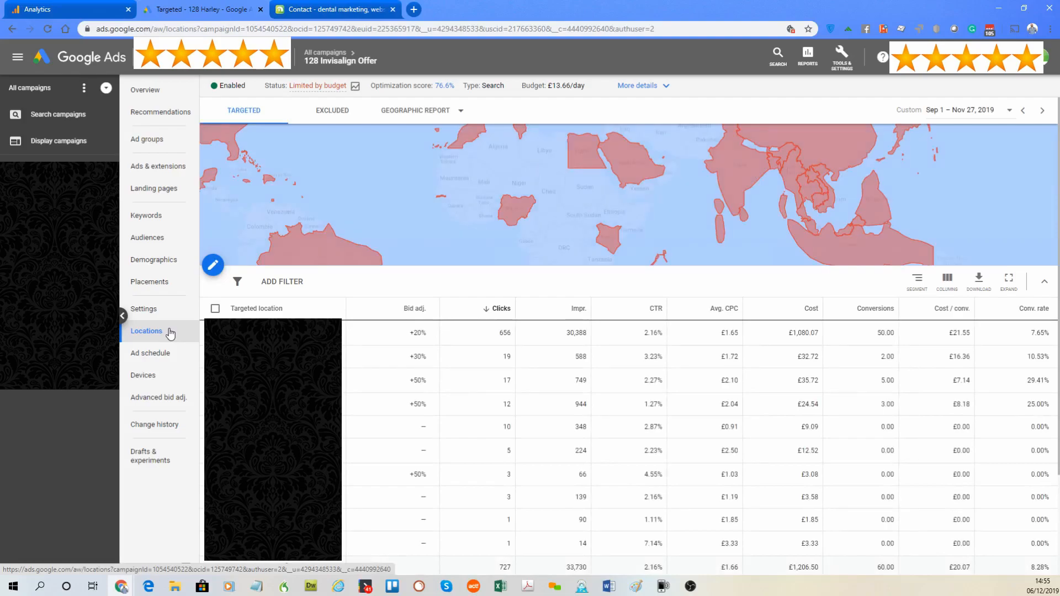
pyautogui.scroll(-2, 343, 413)
pyautogui.scroll(2, 343, 413)
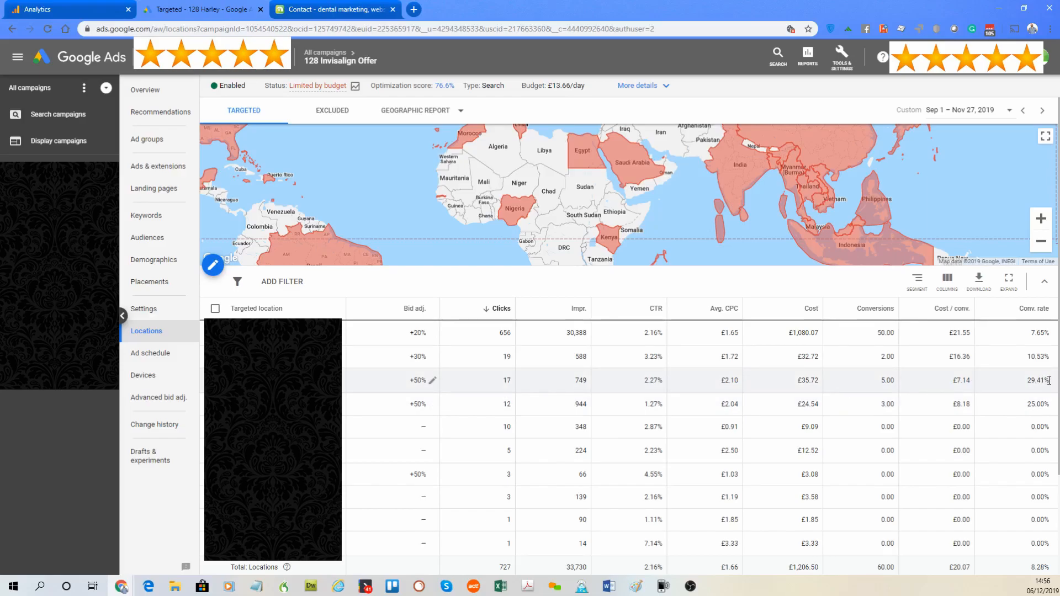
pyautogui.click(434, 382)
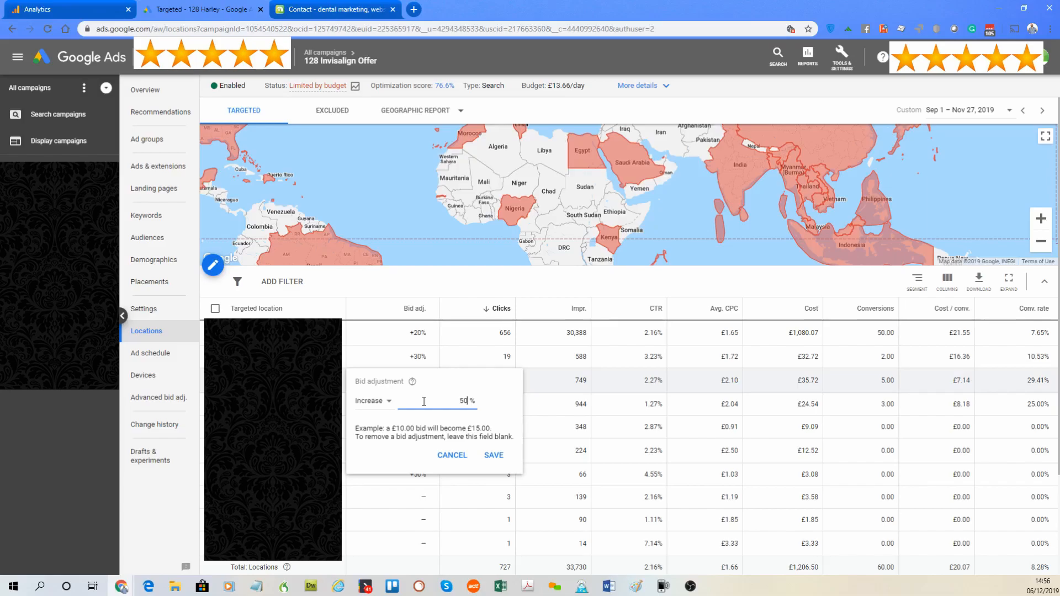
pyautogui.click(452, 455)
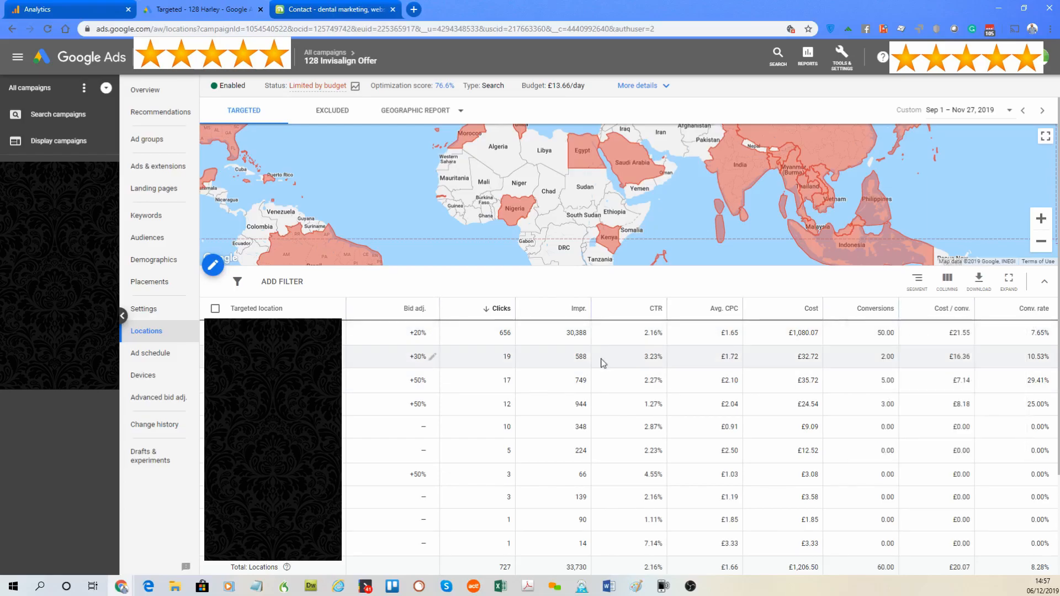
# Step: View the campaign's audiences and age demographics, highlighting the conversion rates for ages 25 - 34 and 55 - 64 and the 55 - 64 label
pyautogui.click(154, 240)
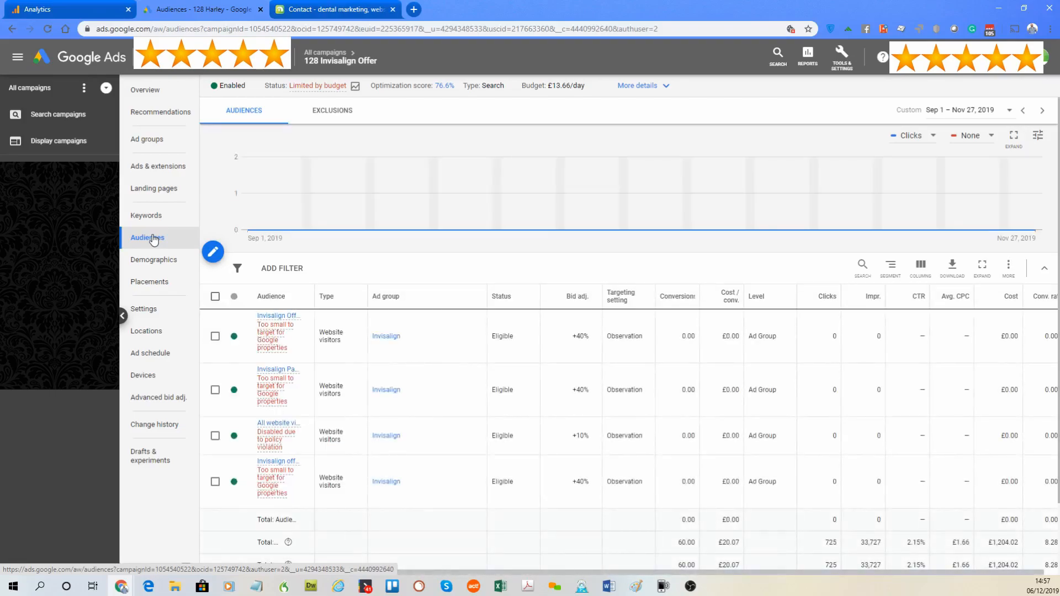
pyautogui.click(153, 266)
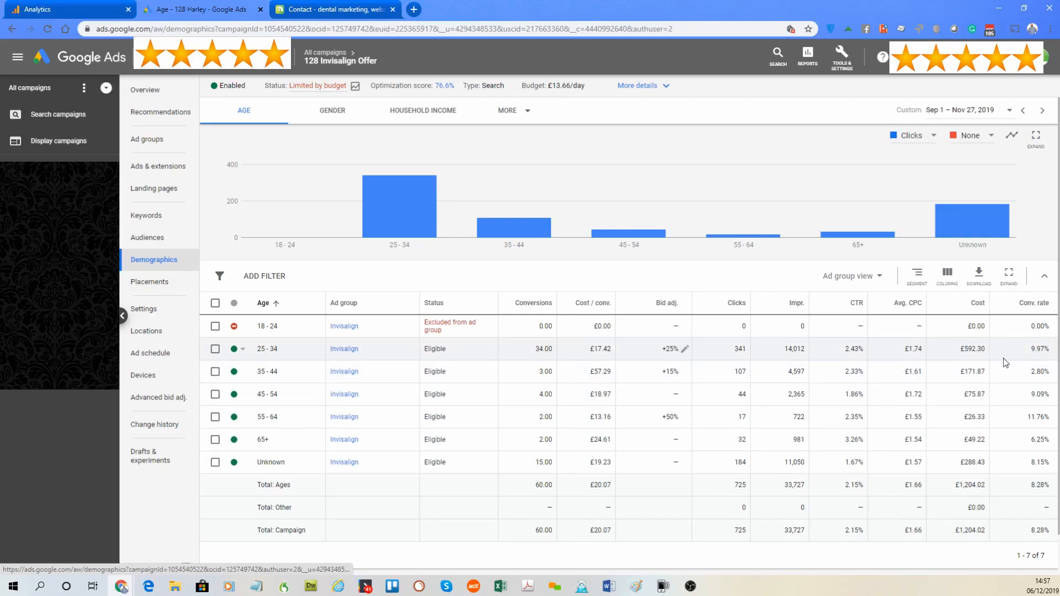
pyautogui.moveTo(1047, 348); pyautogui.dragTo(1031, 349)
pyautogui.click(1046, 350)
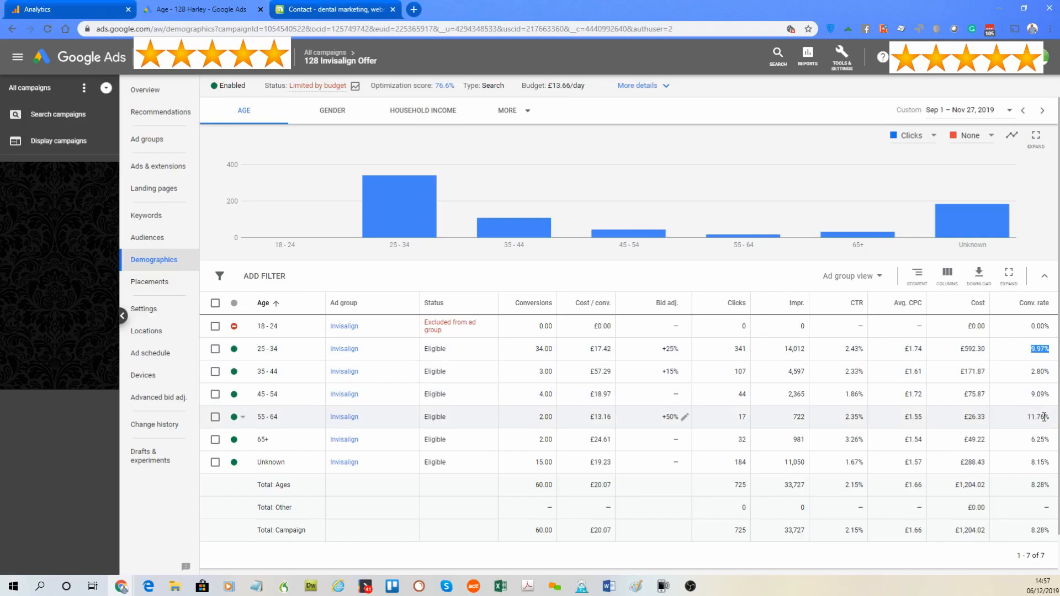
pyautogui.moveTo(1050, 417); pyautogui.dragTo(1031, 416)
pyautogui.moveTo(280, 419); pyautogui.dragTo(257, 418)
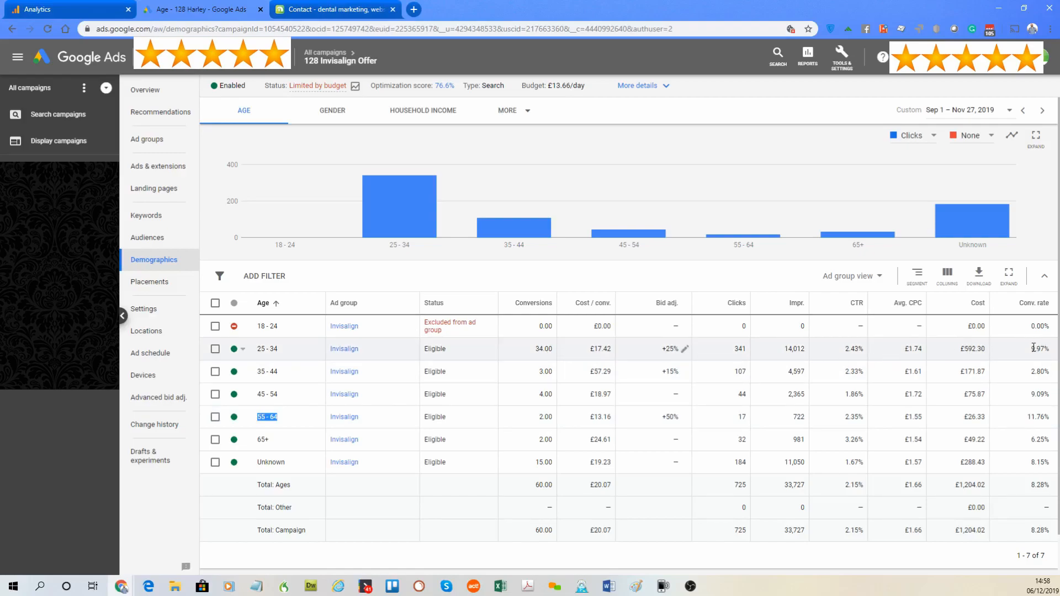
# Step: Switch to the dental marketing website's Contact page and look over its contact information and call scheduling options
pyautogui.click(331, 9)
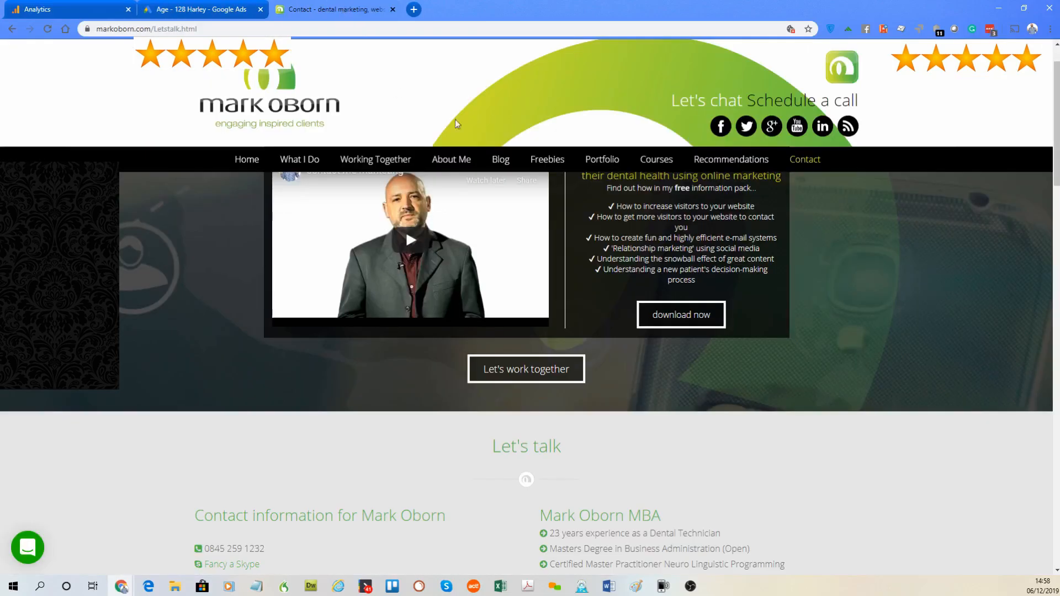
pyautogui.scroll(1, 804, 260)
pyautogui.scroll(-7, 803, 257)
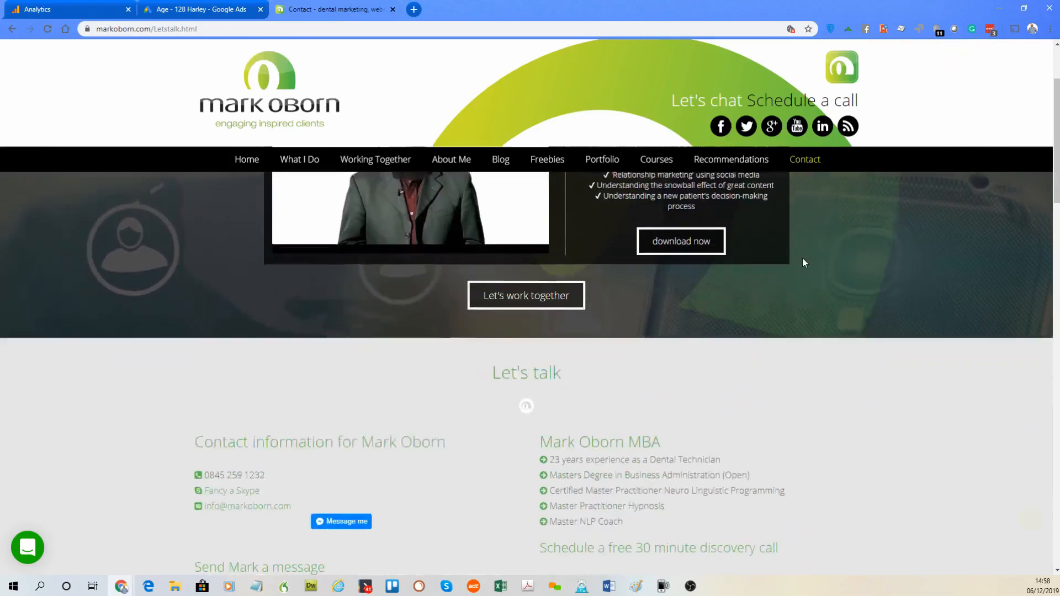
pyautogui.scroll(6, 803, 257)
pyautogui.scroll(-5, 803, 258)
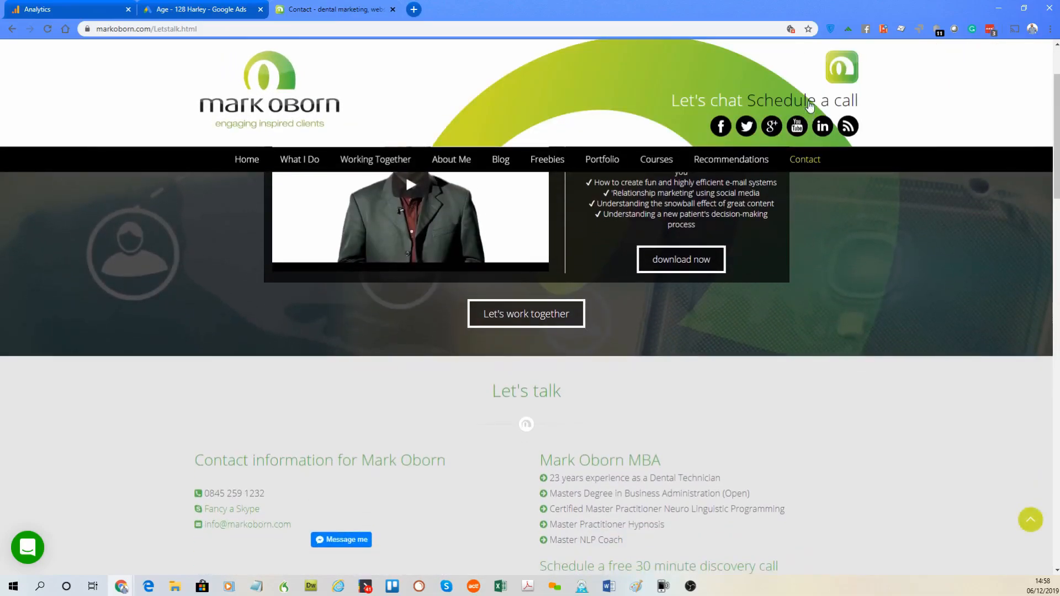